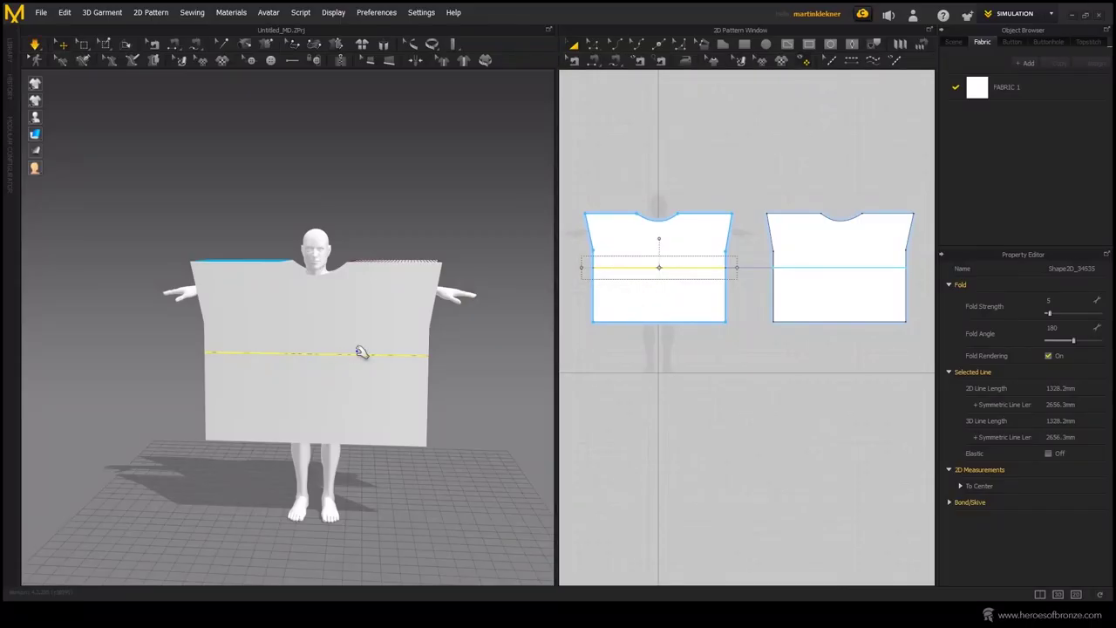
pyautogui.press('space')
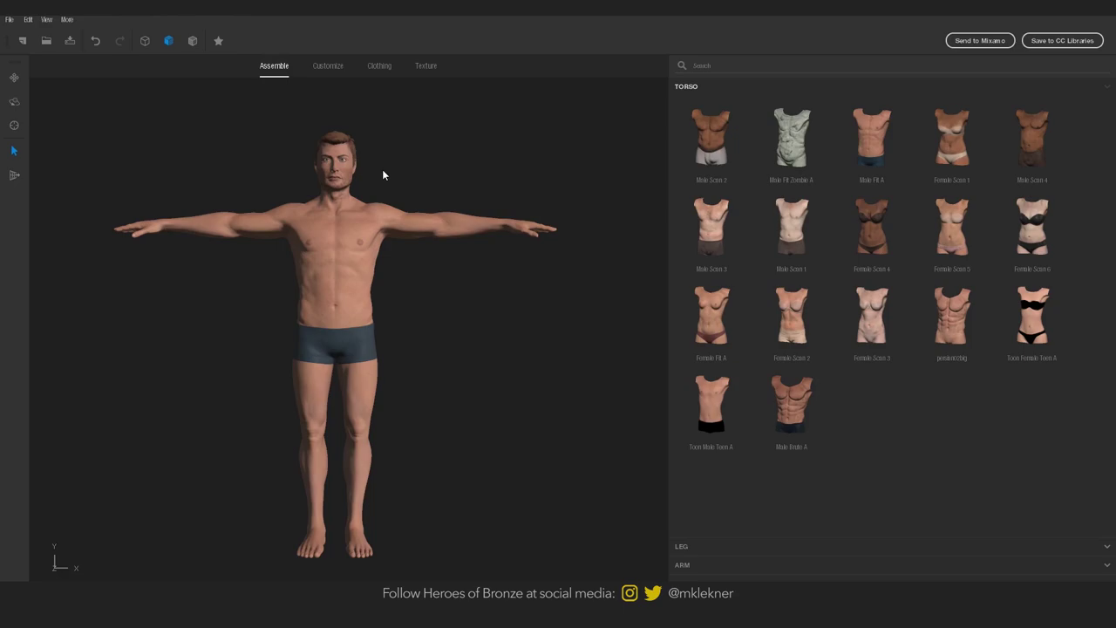
# Export the character from Fuse as an OBJ model with the default export options.
pyautogui.moveTo(405, 170); pyautogui.dragTo(410, 160, button='middle')
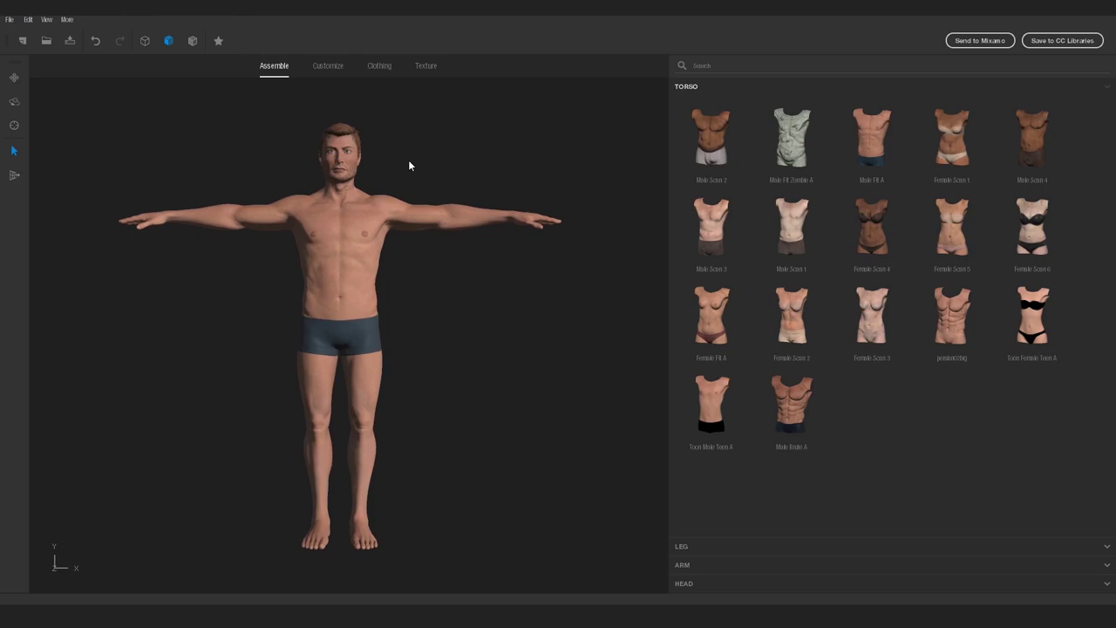
pyautogui.click(10, 19)
pyautogui.moveTo(39, 151)
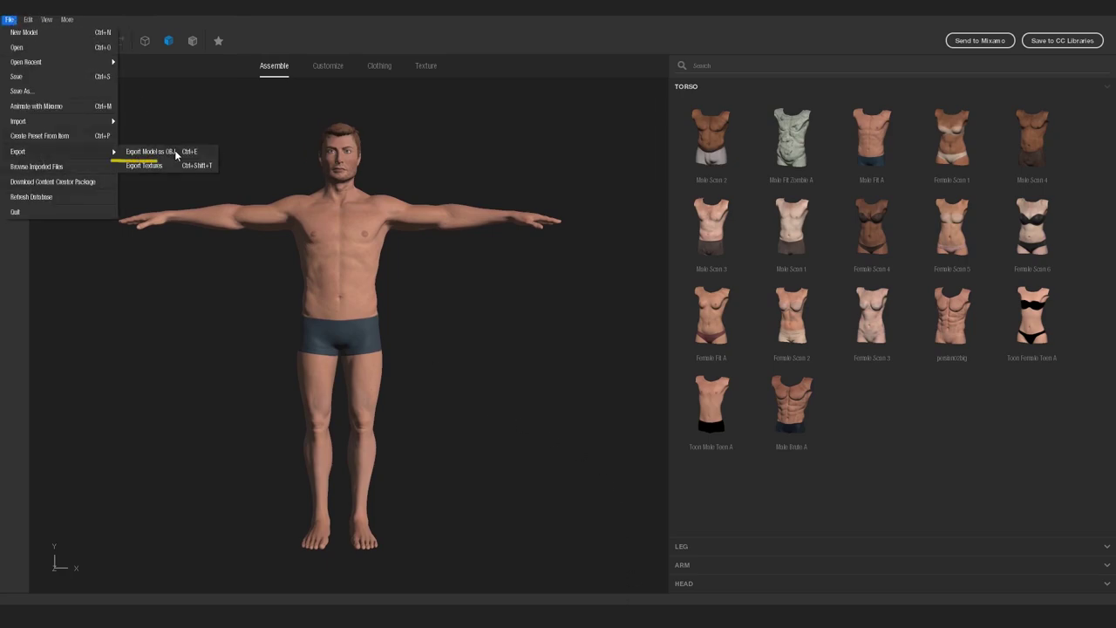
pyautogui.click(153, 152)
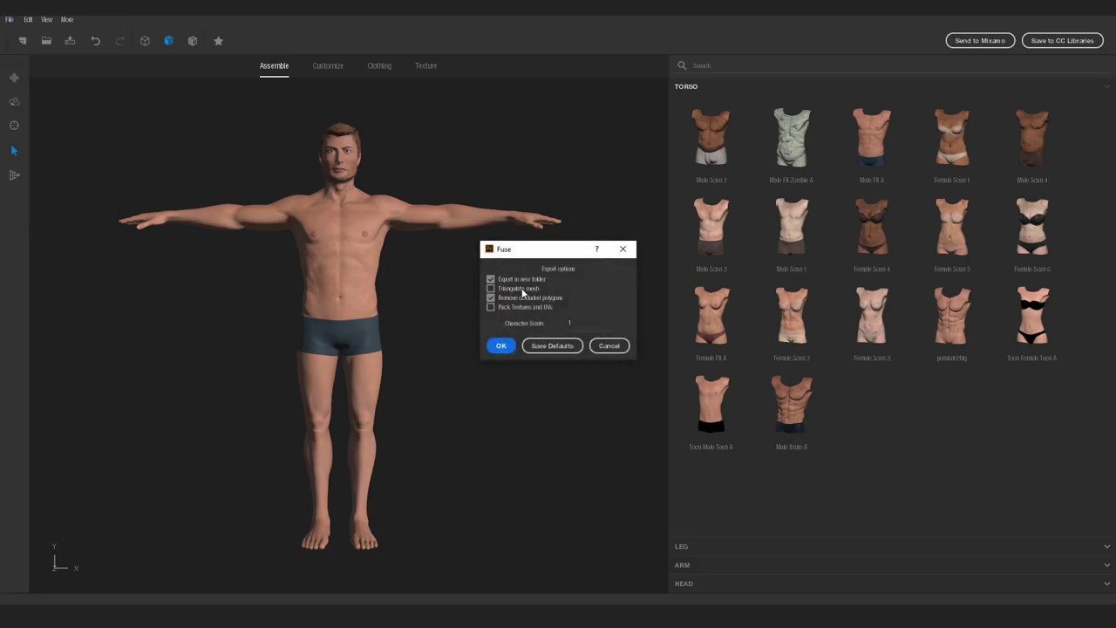
pyautogui.click(502, 347)
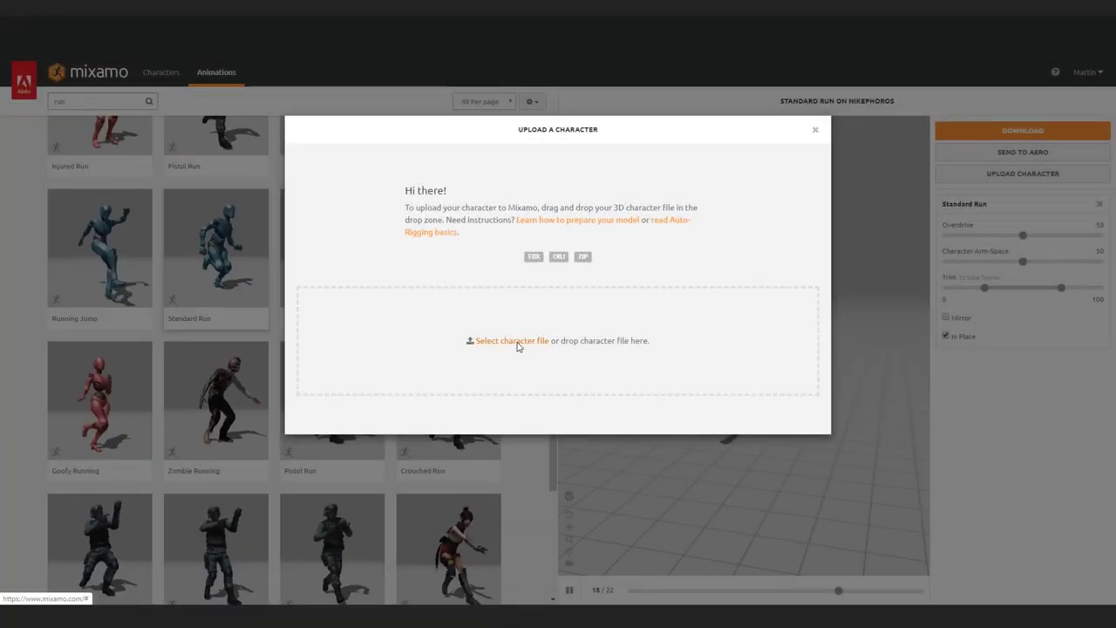
# Switch to Mixamo, upload the character file, and download its Running animation in Collada (.dae) format with skin.
pyautogui.click(518, 344)
pyautogui.click(215, 98)
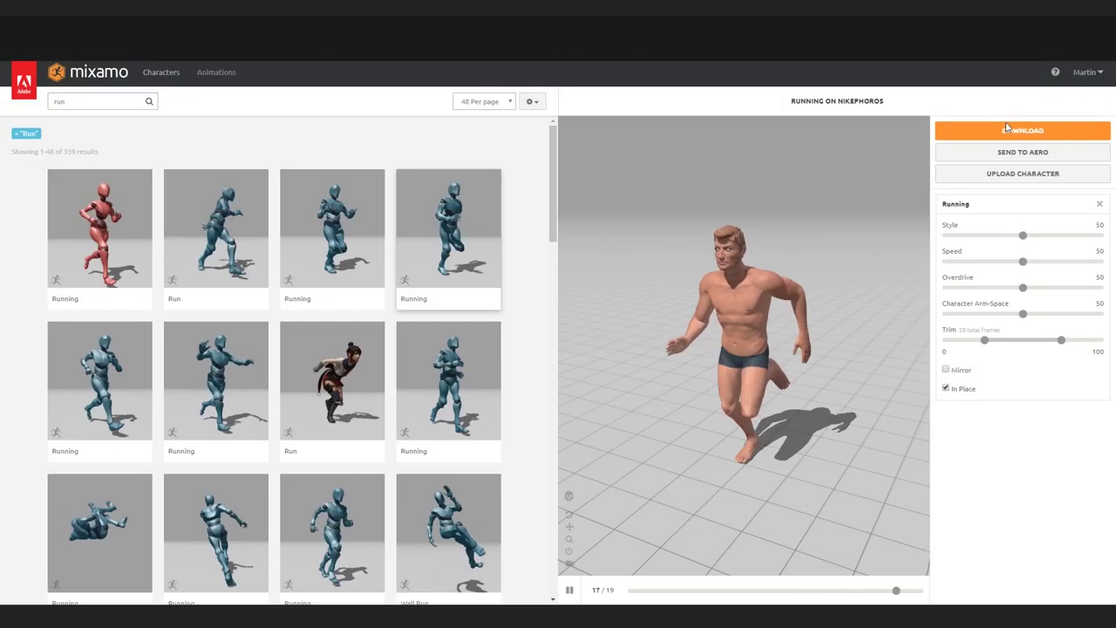
pyautogui.click(1023, 130)
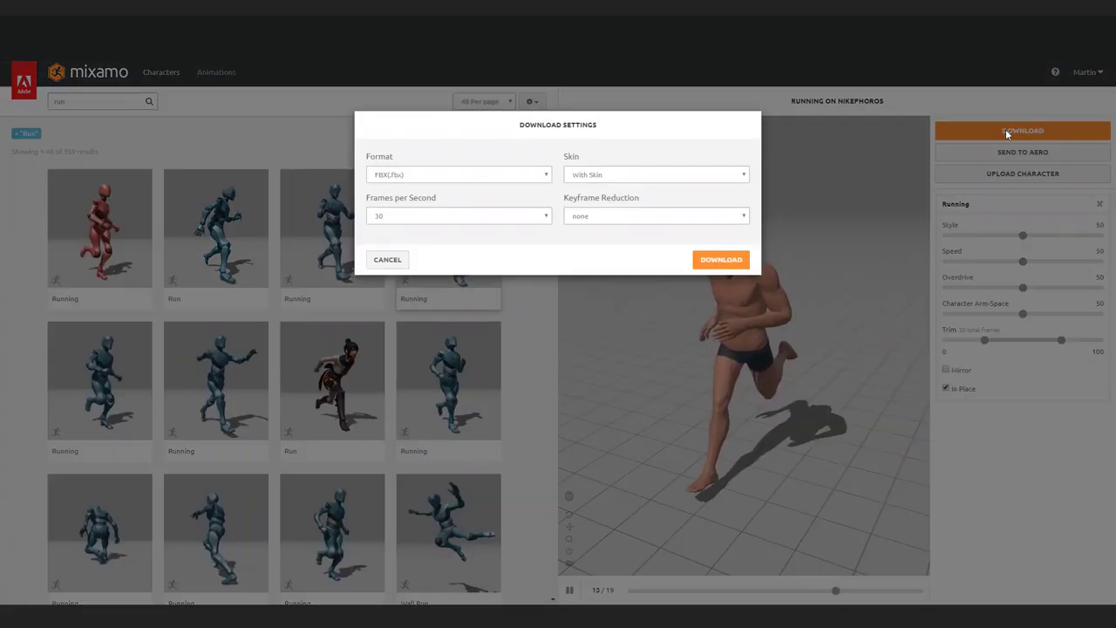
pyautogui.click(491, 179)
pyautogui.click(436, 214)
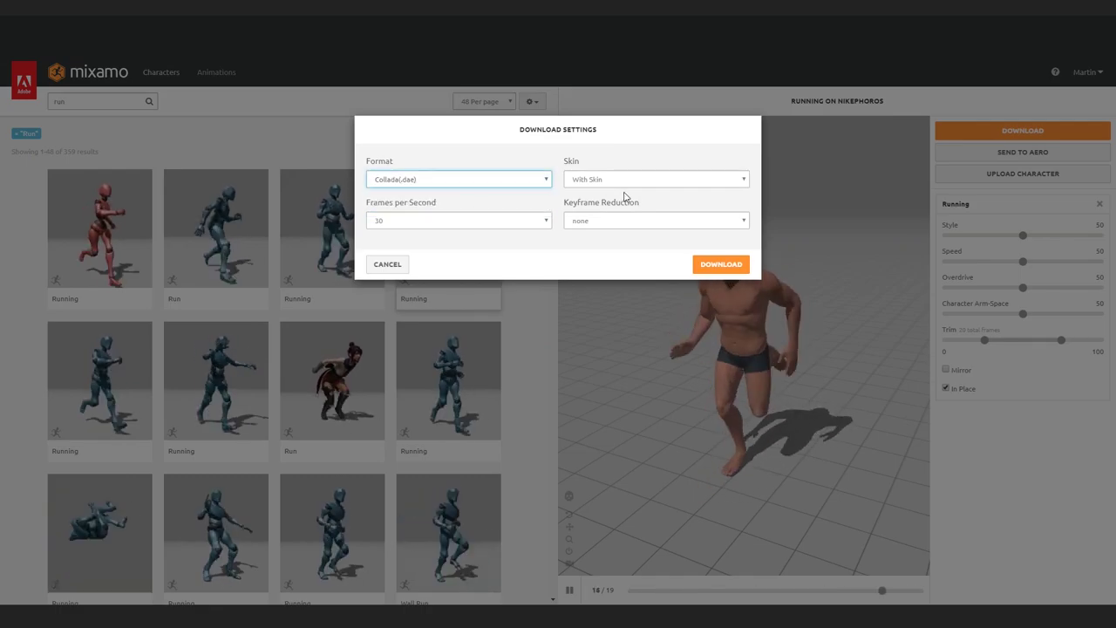
pyautogui.click(708, 267)
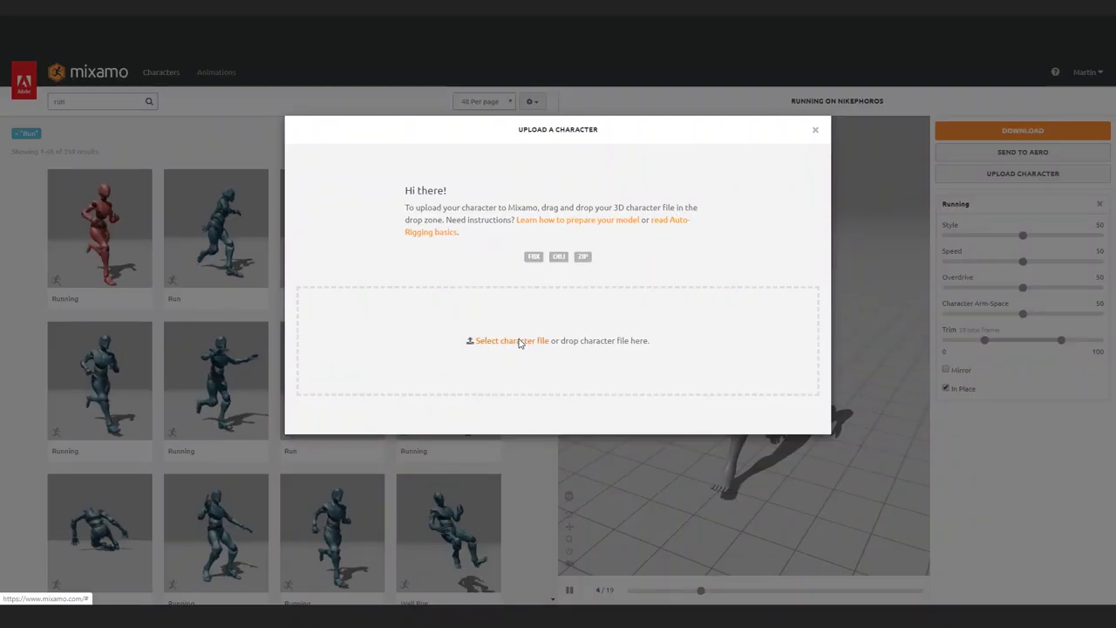
# Upload the character file and auto-rig it with symmetric markers on the chin, wrists, elbows, knees and groin.
pyautogui.click(519, 341)
pyautogui.doubleClick(209, 89)
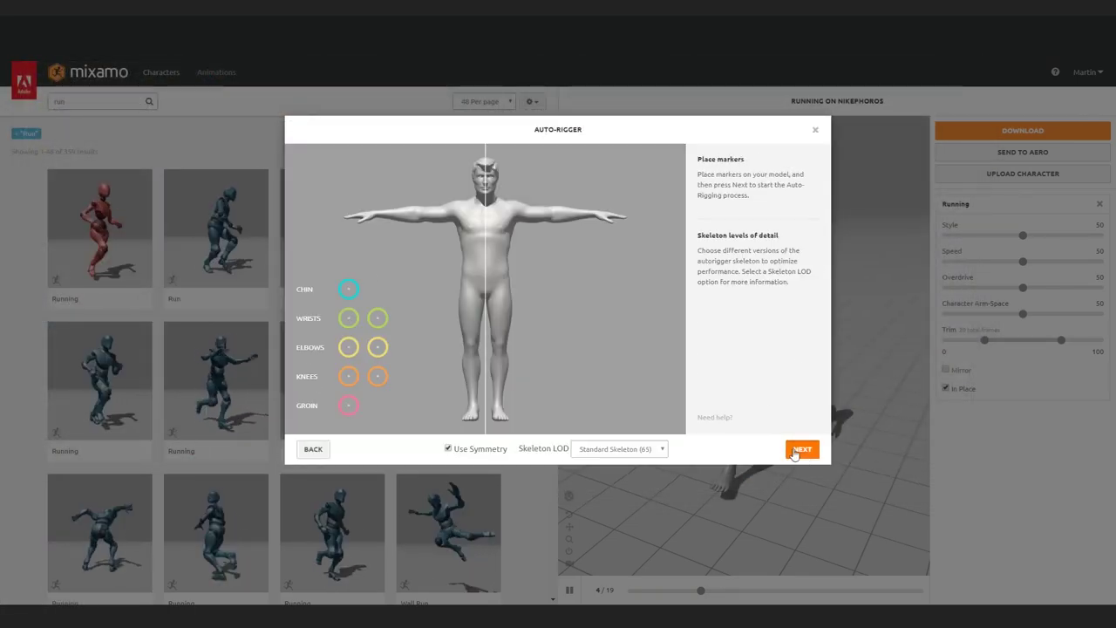
pyautogui.moveTo(348, 289); pyautogui.dragTo(486, 187)
pyautogui.moveTo(377, 317); pyautogui.dragTo(376, 214)
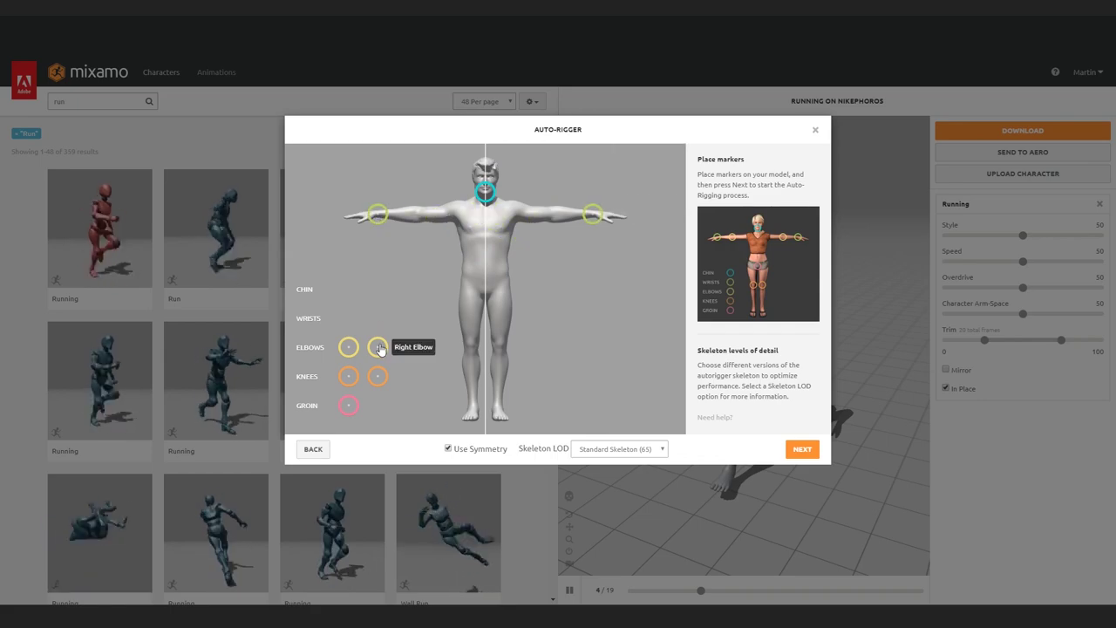
pyautogui.moveTo(377, 346); pyautogui.dragTo(414, 215)
pyautogui.moveTo(377, 375); pyautogui.dragTo(470, 343)
pyautogui.moveTo(348, 405)
pyautogui.mouseDown()
pyautogui.moveTo(471, 260)
pyautogui.moveTo(485, 292)
pyautogui.mouseUp()
pyautogui.click(801, 449)
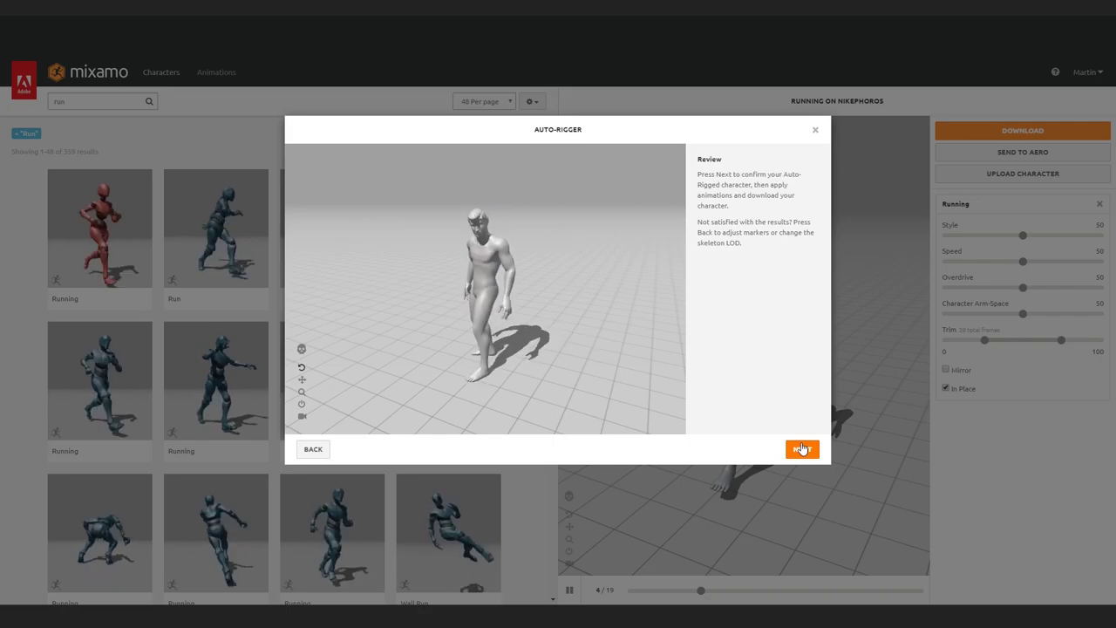
pyautogui.click(802, 448)
pyautogui.click(802, 448)
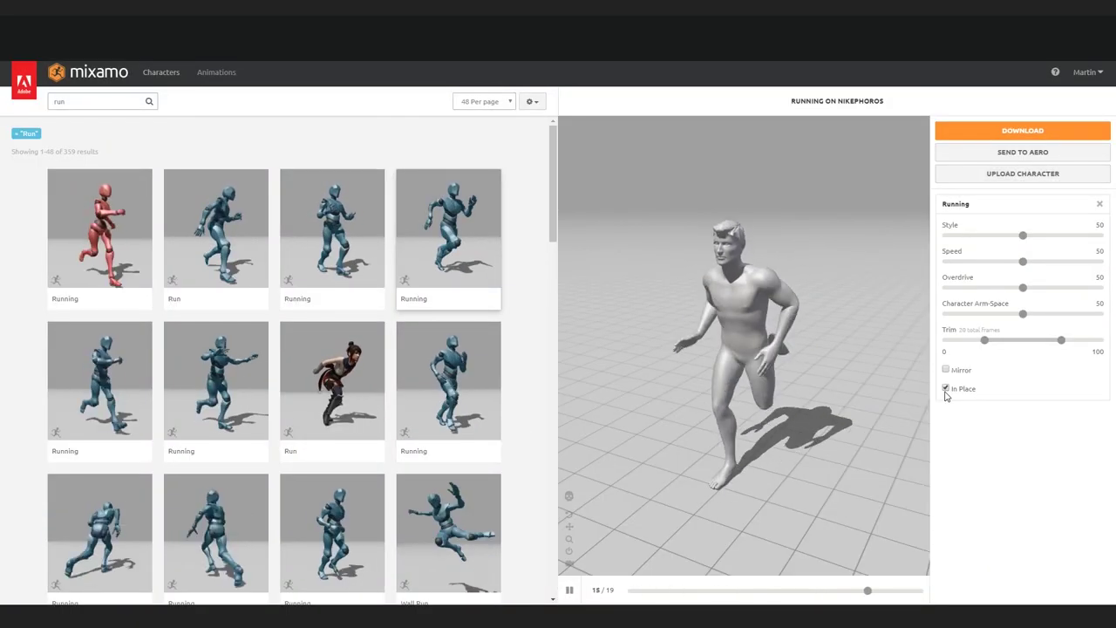
# Download the rigged character's in-place Running animation as Collada (.dae) with skin.
pyautogui.click(955, 131)
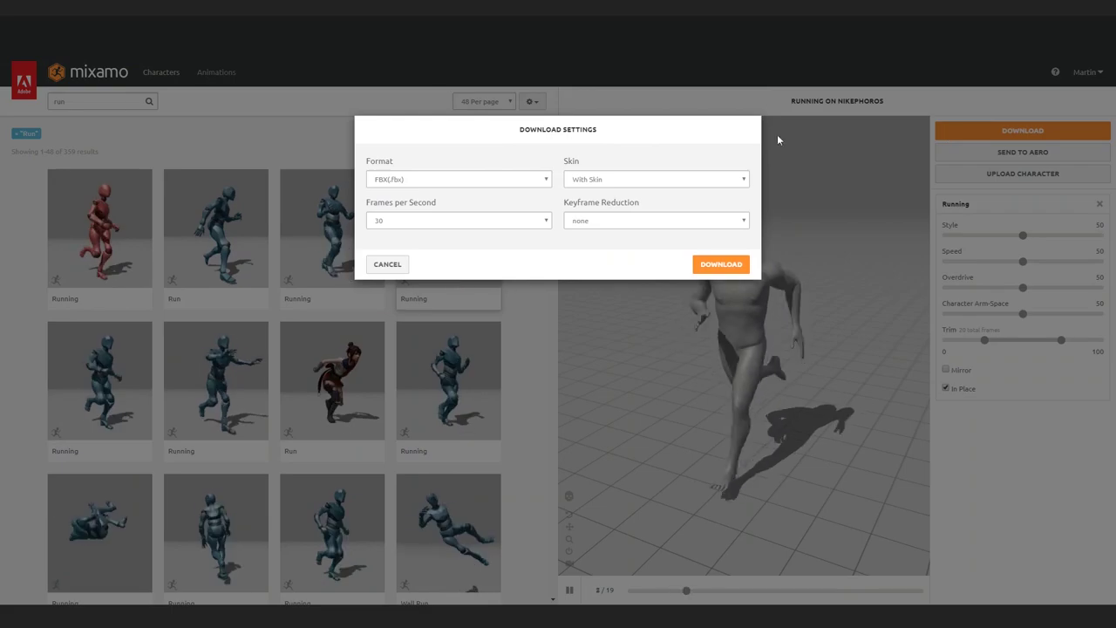
pyautogui.click(464, 177)
pyautogui.click(419, 211)
pyautogui.click(593, 179)
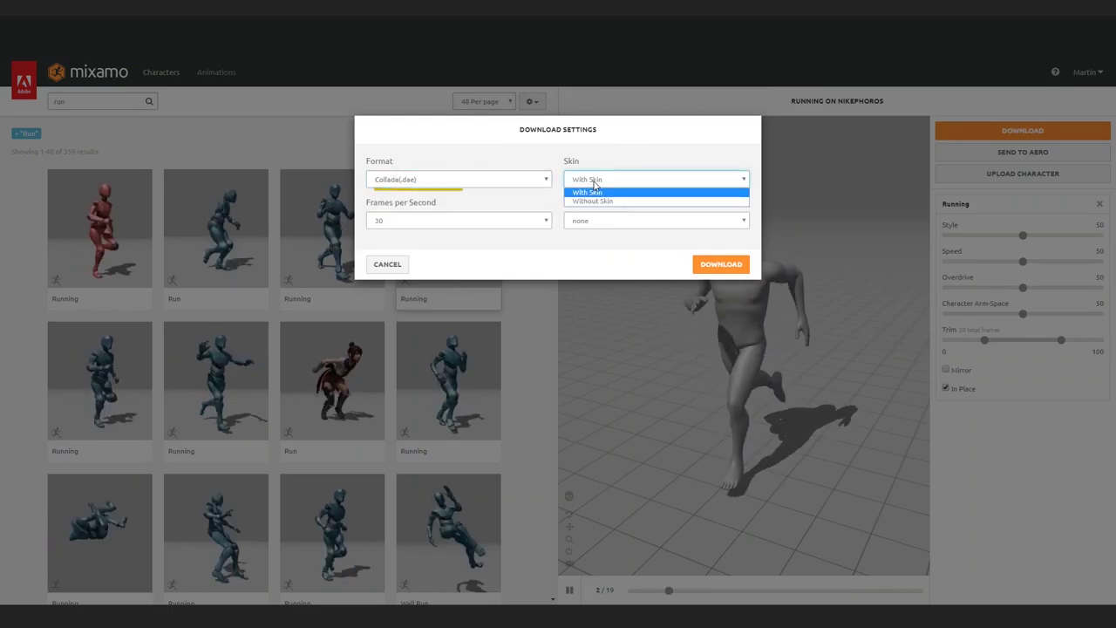
pyautogui.click(591, 191)
pyautogui.click(721, 263)
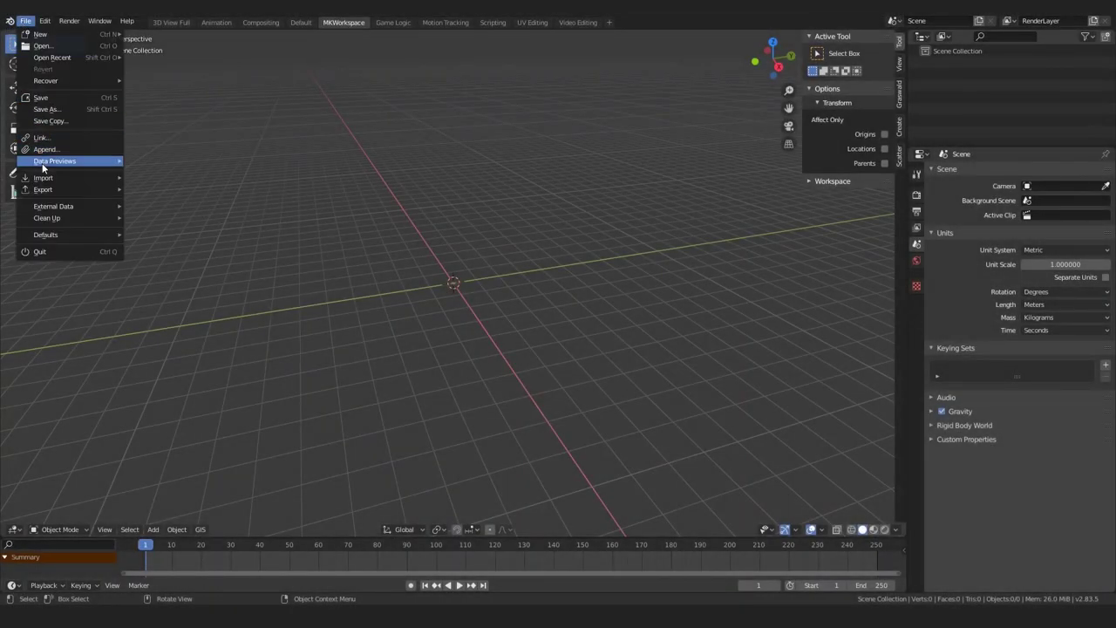
# Switch to Blender, import the Collada file Standard Run.dae, and play back its animation.
pyautogui.moveTo(100, 179)
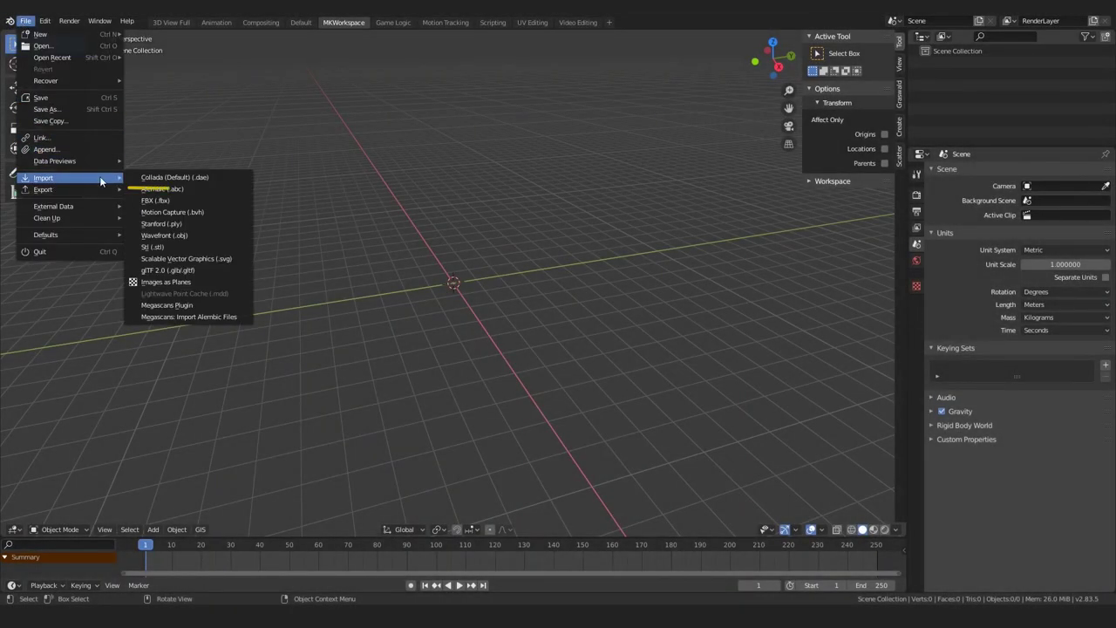
pyautogui.click(164, 179)
pyautogui.doubleClick(373, 86)
pyautogui.click(302, 87)
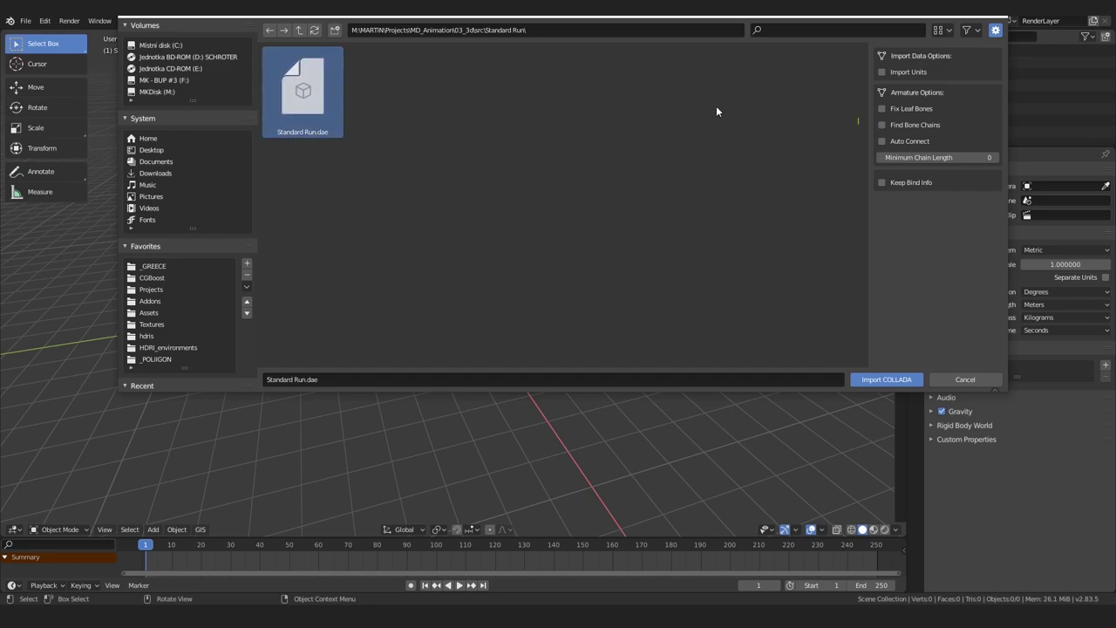
pyautogui.press('Return')
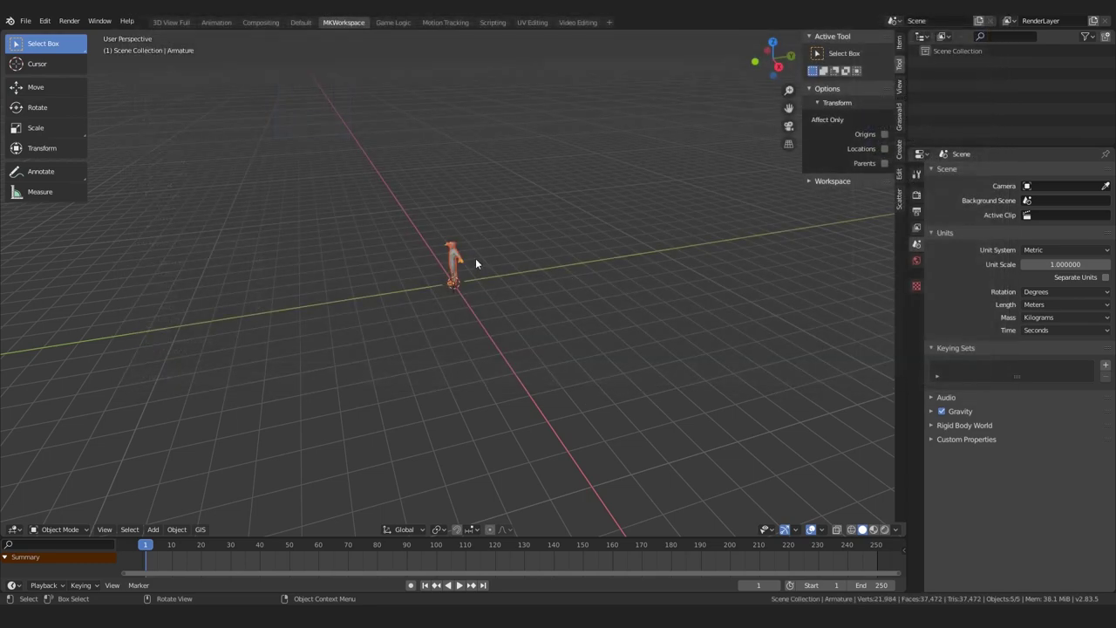
pyautogui.press('space')
pyautogui.press('space')
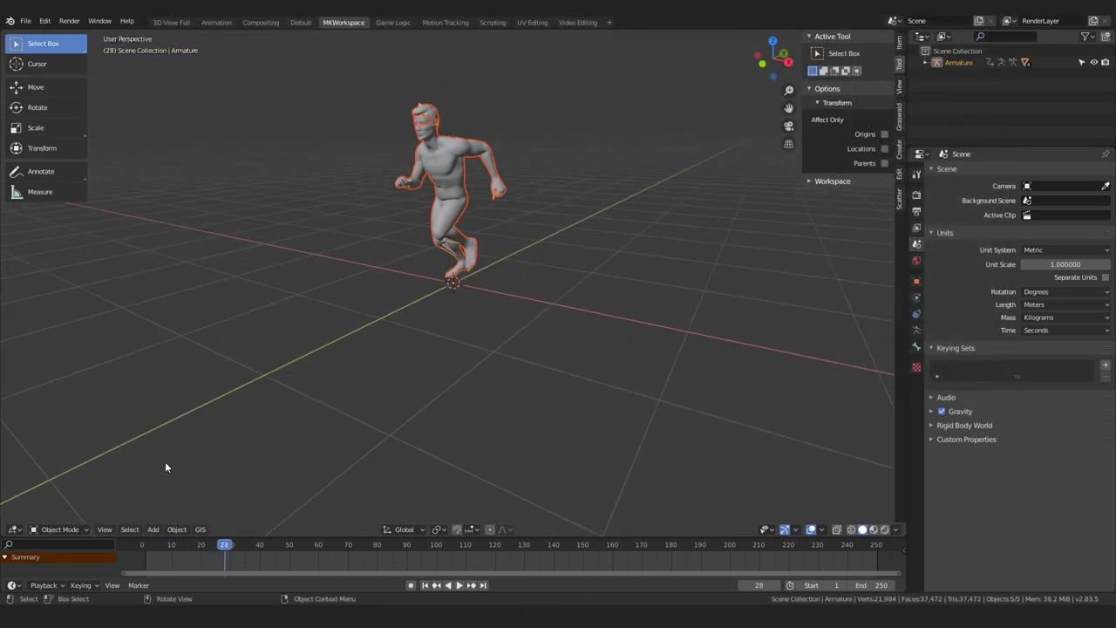
# Select the armature and shift all its pose keyframes forward by 30 frames in the timeline.
pyautogui.click(415, 104)
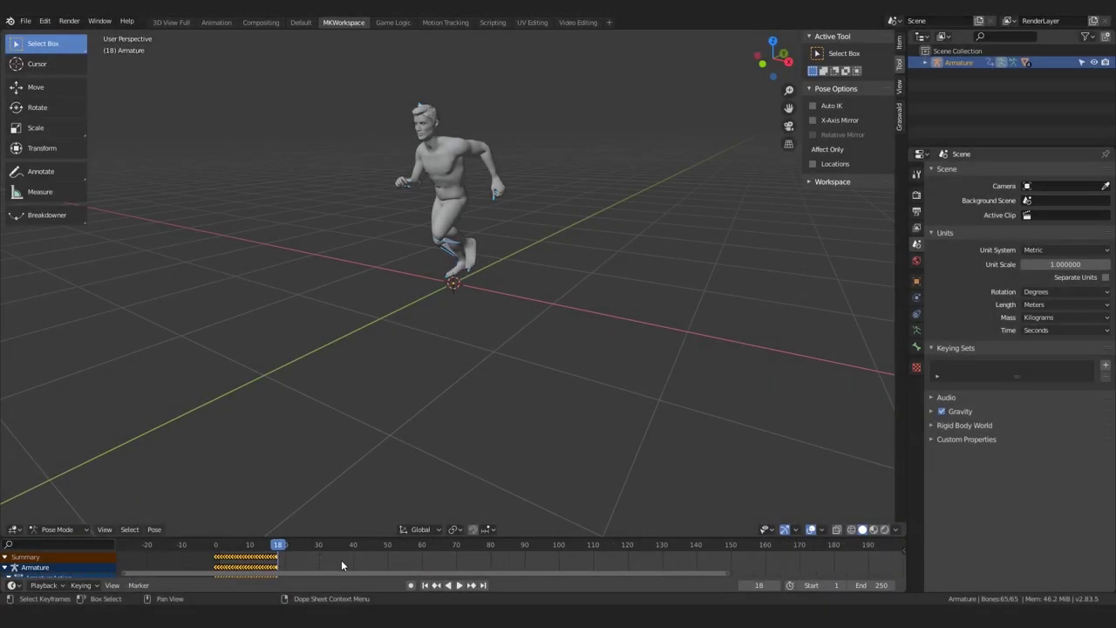
pyautogui.press('g')
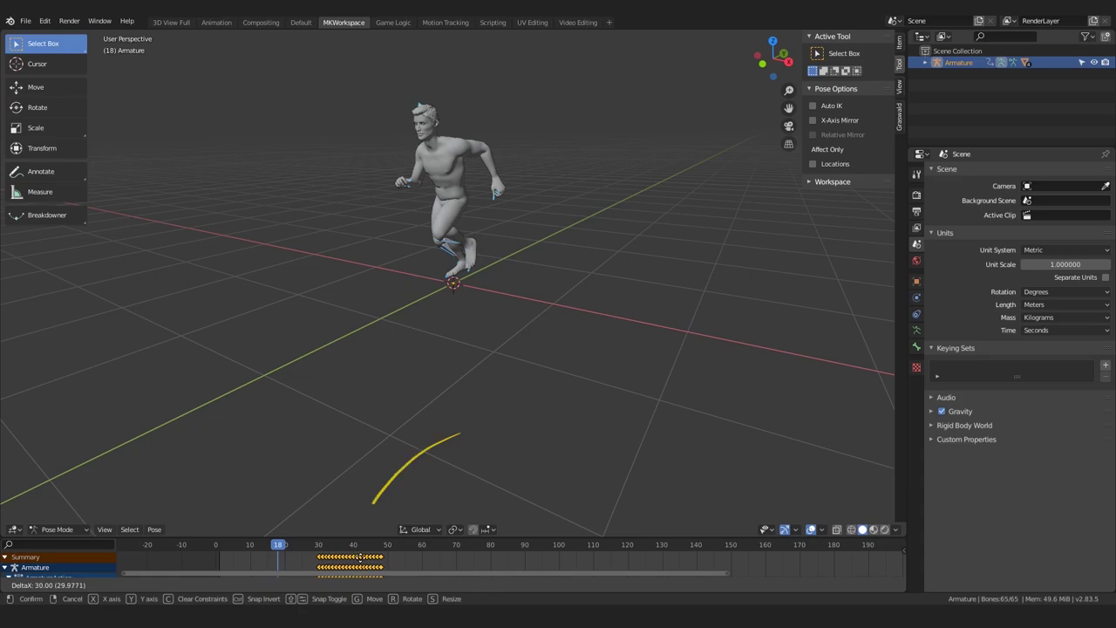
pyautogui.click(360, 558)
# At frame 1, clear all bone transforms to get the T-pose and insert a keyframe for it.
pyautogui.moveTo(272, 547); pyautogui.dragTo(220, 547)
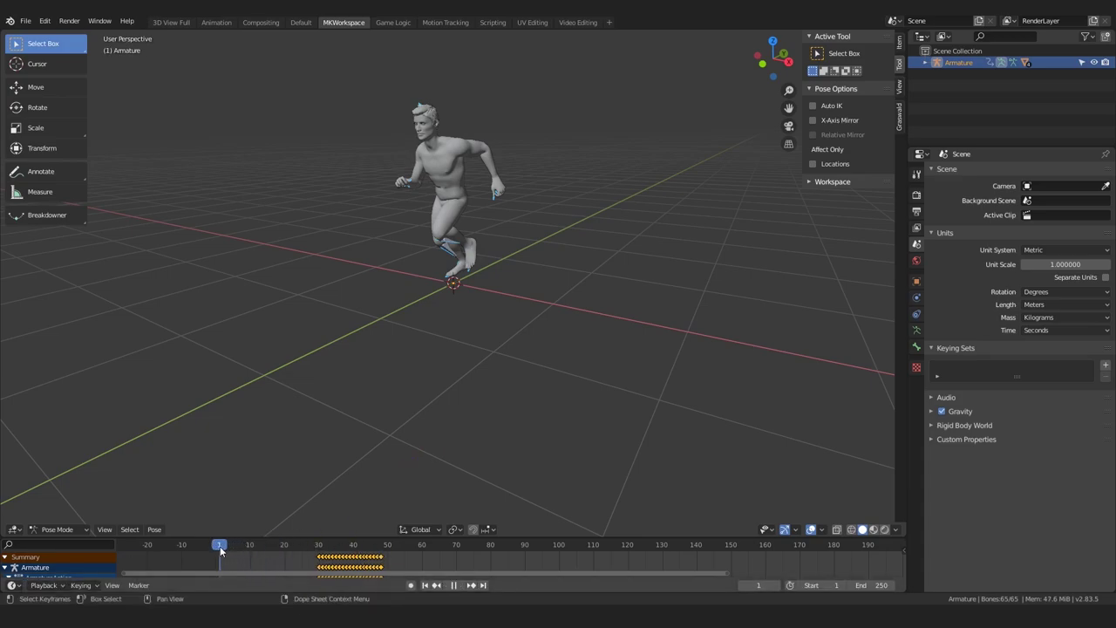
pyautogui.click(154, 529)
pyautogui.moveTo(227, 504)
pyautogui.click(272, 503)
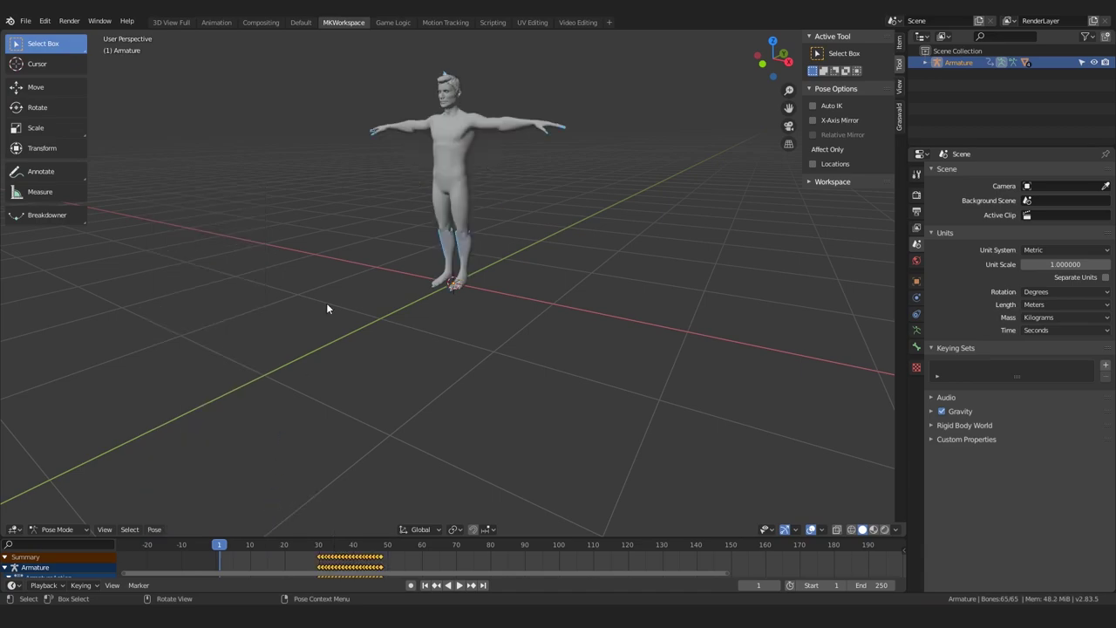
pyautogui.press('i')
pyautogui.click(353, 223)
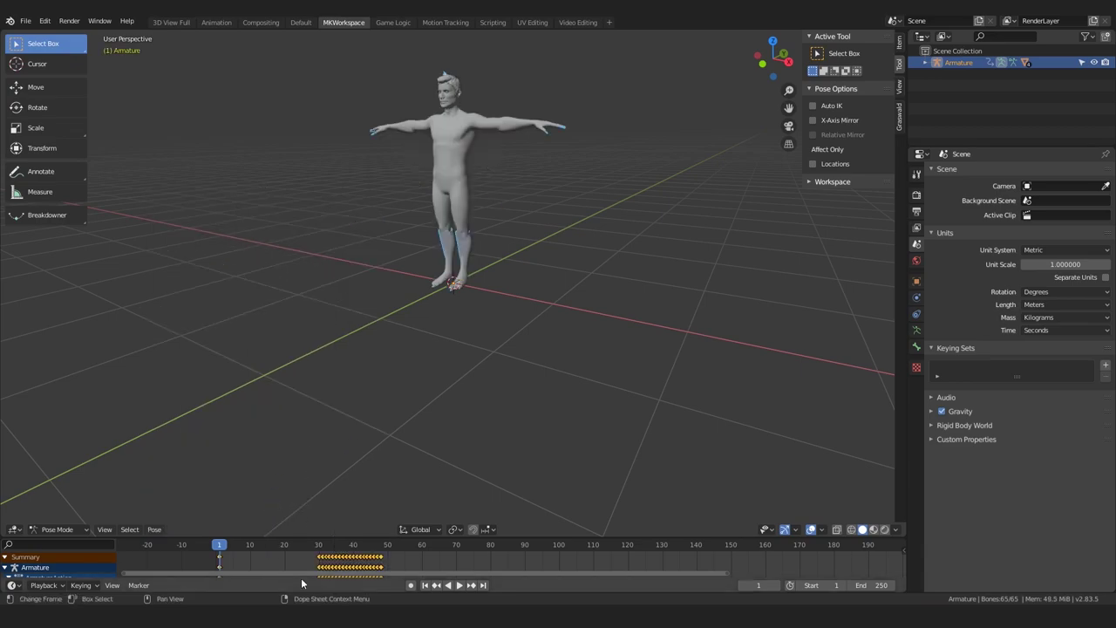
# Extend the run cycle by pasting its keyframes end to end three times, the last two at frames 66 and 85.
pyautogui.click(377, 546)
pyautogui.hotkey('ctrl', 'v')
pyautogui.click(443, 545)
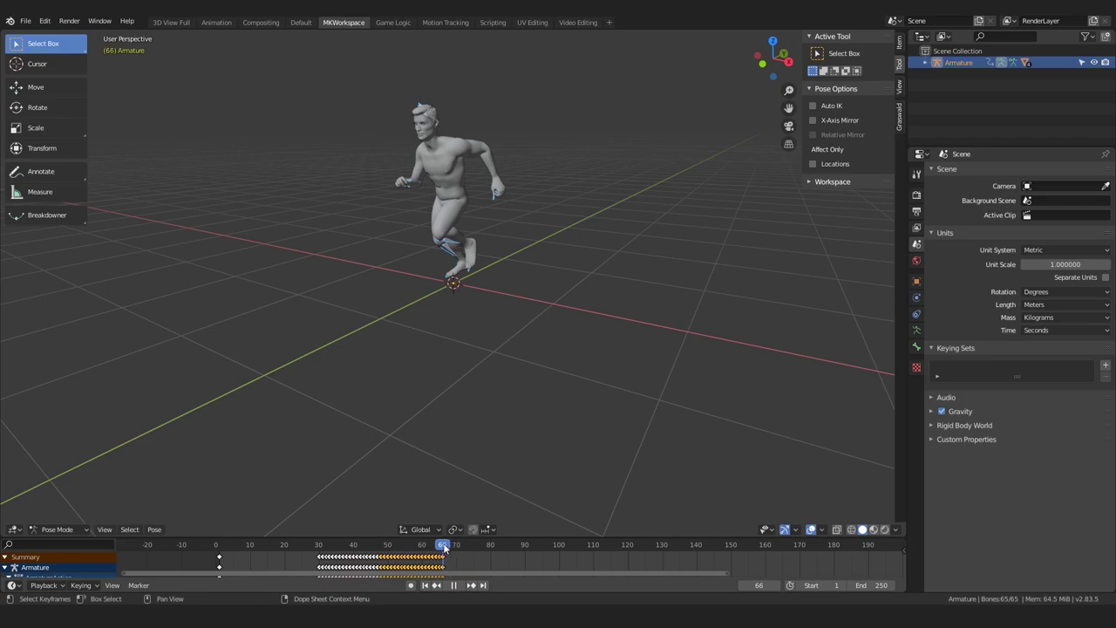
pyautogui.hotkey('ctrl', 'v')
pyautogui.moveTo(443, 545); pyautogui.dragTo(506, 547)
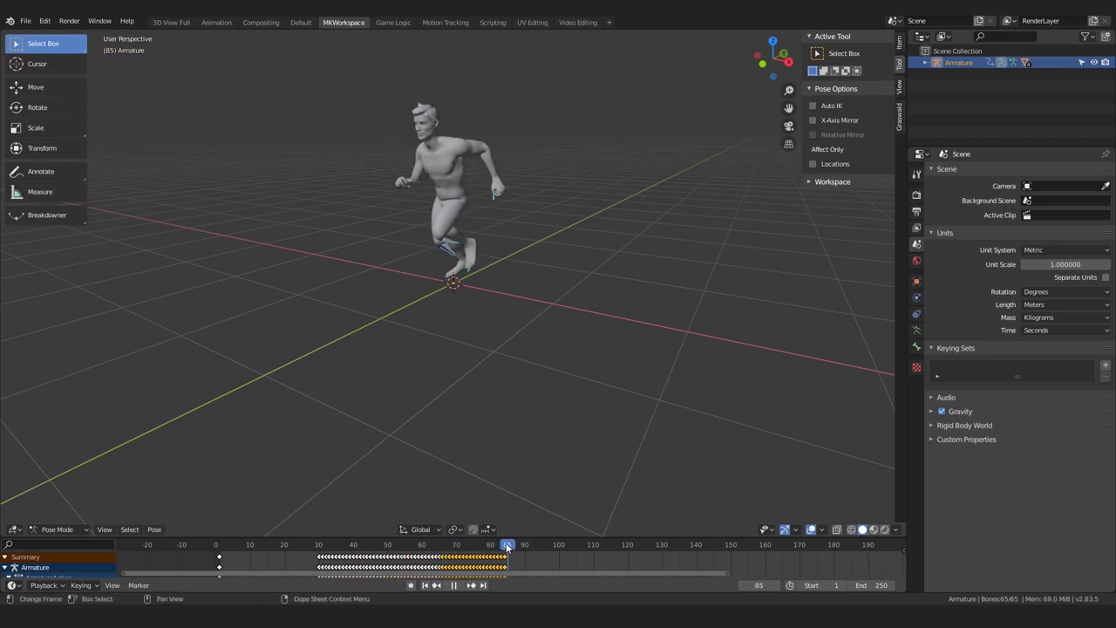
pyautogui.hotkey('ctrl', 'v')
# Play back the repeated run cycle and set the timeline's end frame to 102.
pyautogui.click(316, 545)
pyautogui.press('space')
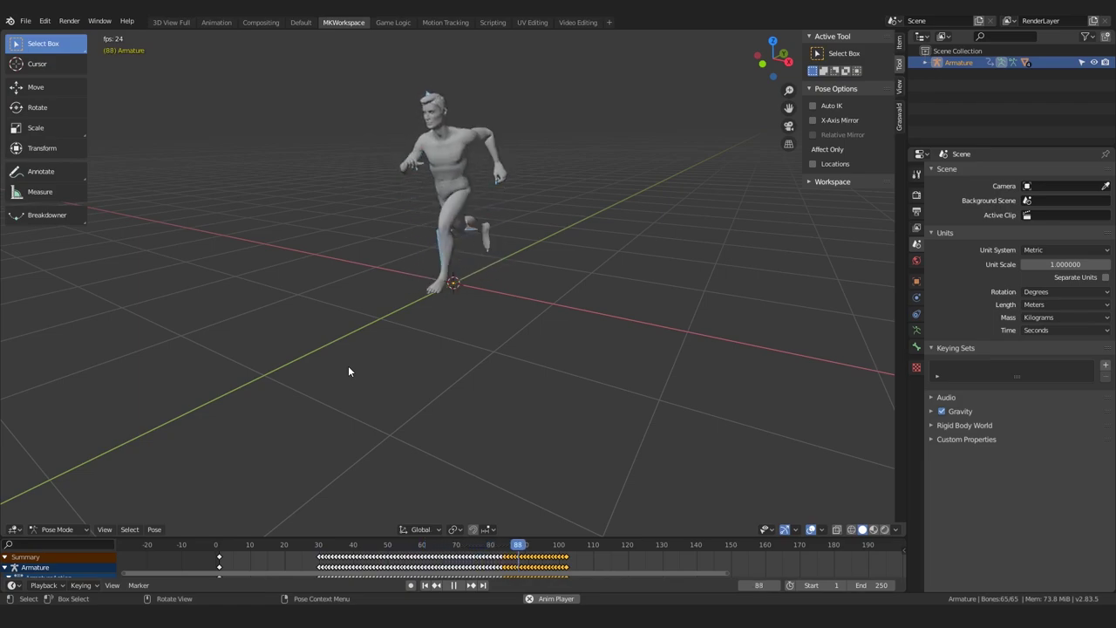
pyautogui.press('space')
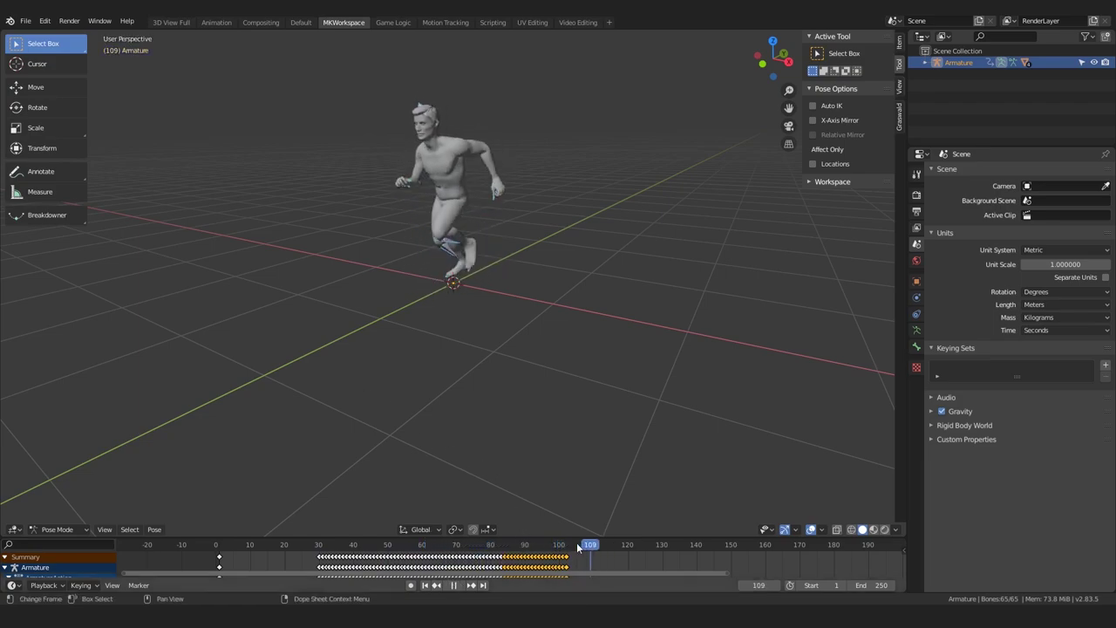
pyautogui.click(867, 585)
pyautogui.write('102')
pyautogui.press('Return')
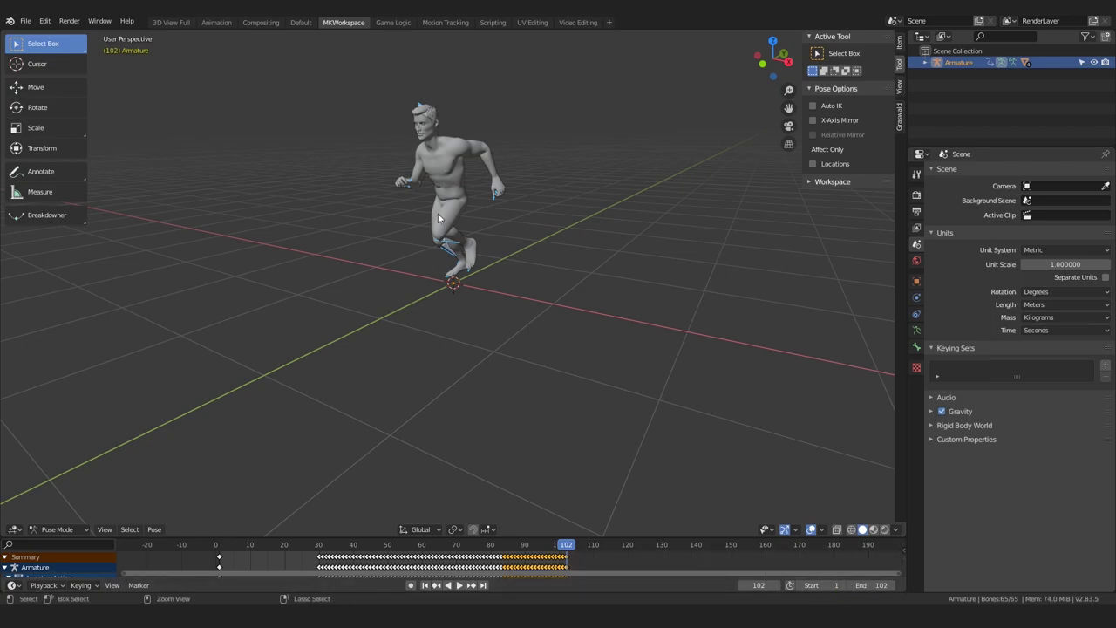
# Return the armature to Object Mode, apply its object transform, and select all objects.
pyautogui.hotkey('ctrl', 'Tab')
pyautogui.hotkey('ctrl', 'a')
pyautogui.click(472, 126)
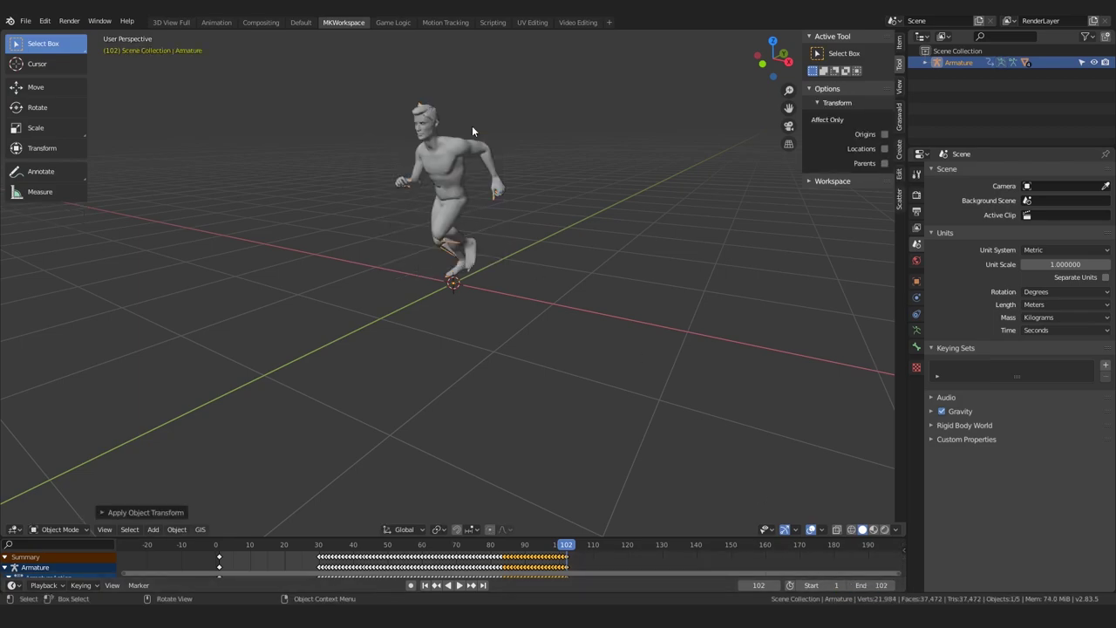
pyautogui.hotkey('alt', 'a')
pyautogui.press('a')
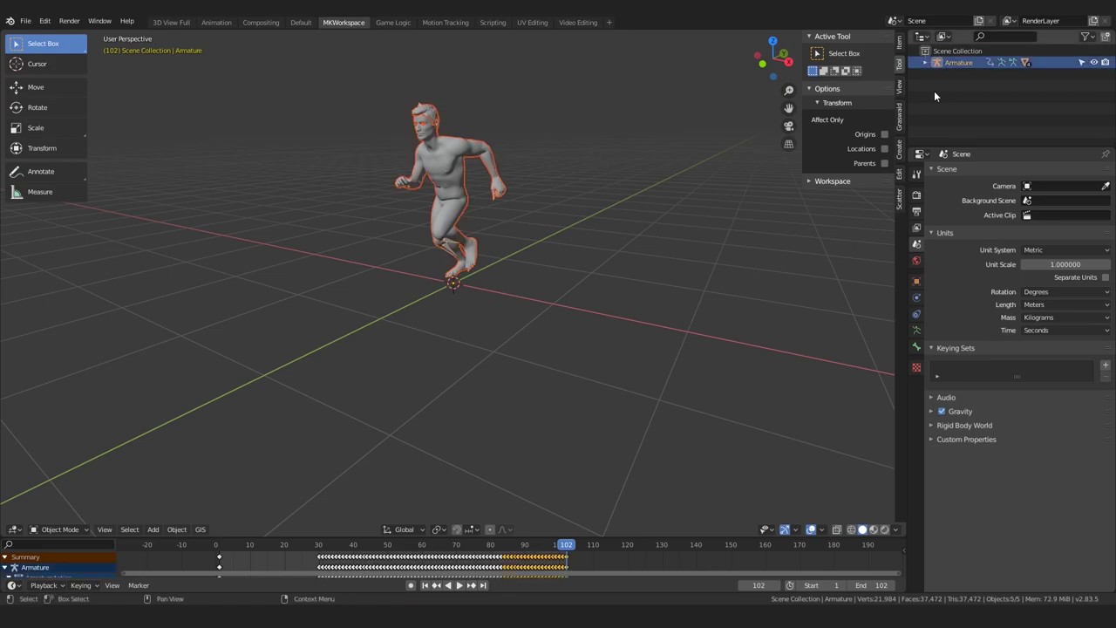
# Expand the armature's hierarchy and select the Body mesh together with the Armature for export.
pyautogui.click(926, 62)
pyautogui.click(961, 109)
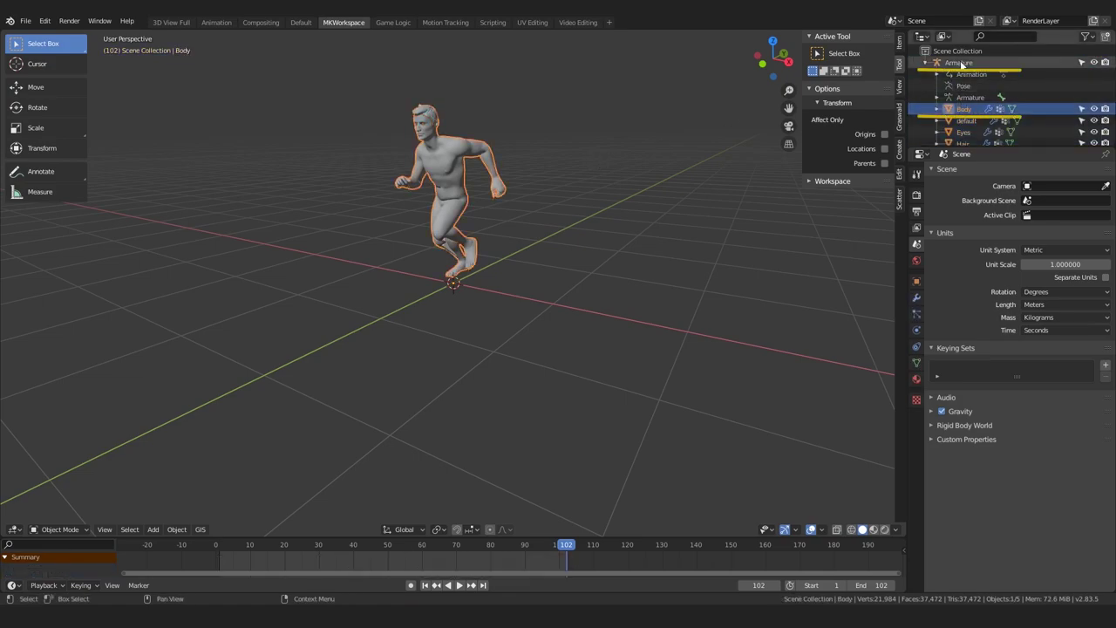
pyautogui.keyDown('ctrl'); pyautogui.click(961, 63); pyautogui.keyUp('ctrl')
# Export frames 1 to 102 as the Alembic file mdanimation_01tut.abc with Selected Objects Only enabled.
pyautogui.click(27, 21)
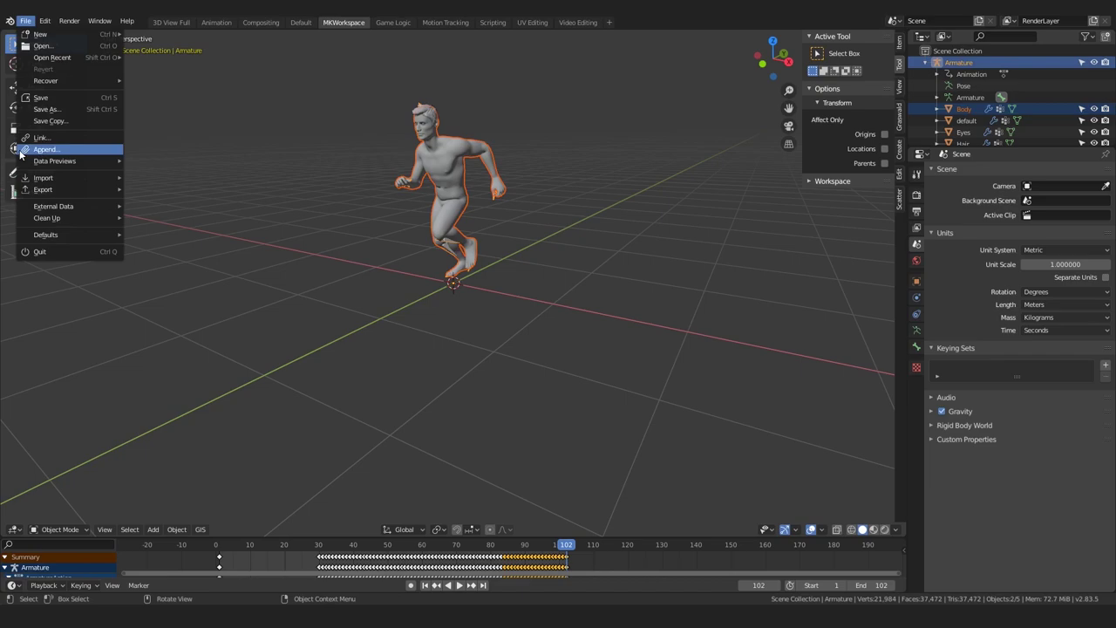
pyautogui.moveTo(42, 190)
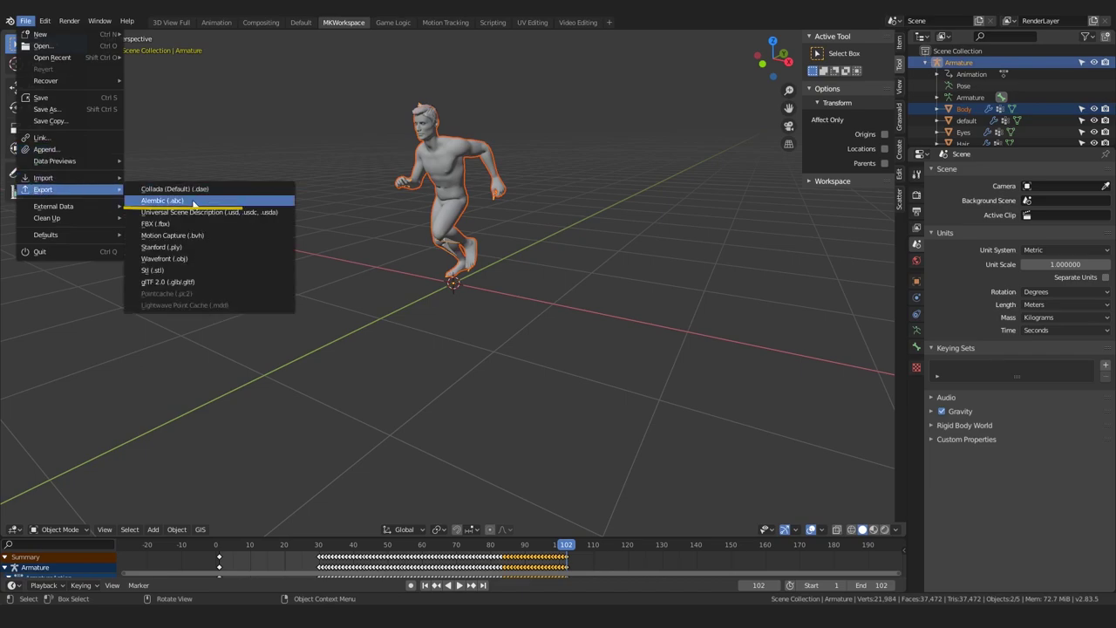
pyautogui.click(193, 203)
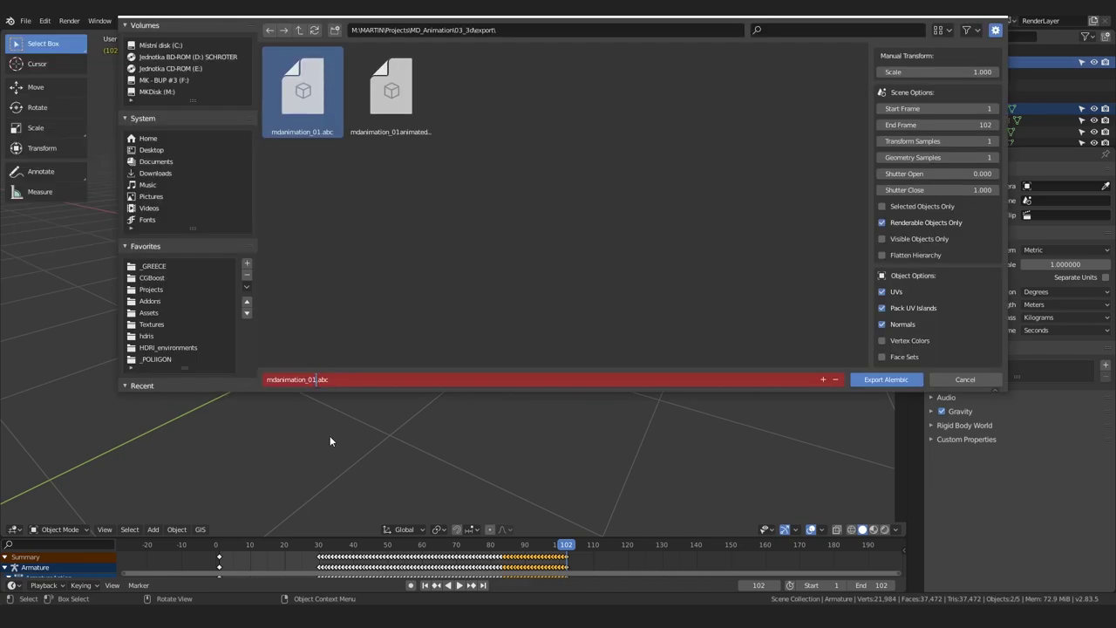
pyautogui.write('tut')
pyautogui.click(906, 205)
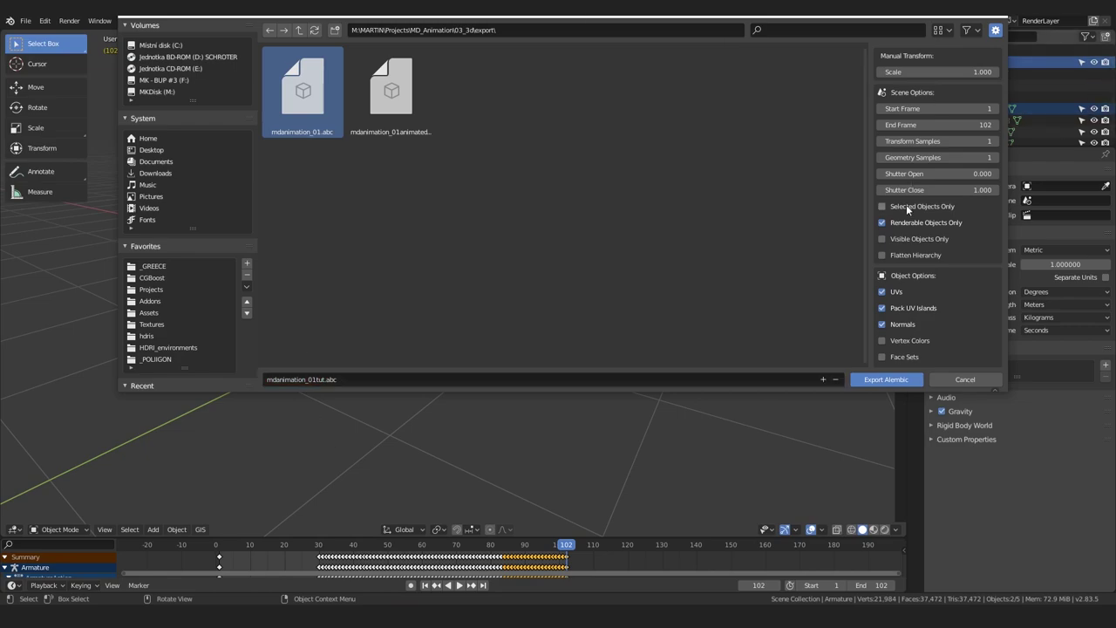
pyautogui.click(881, 383)
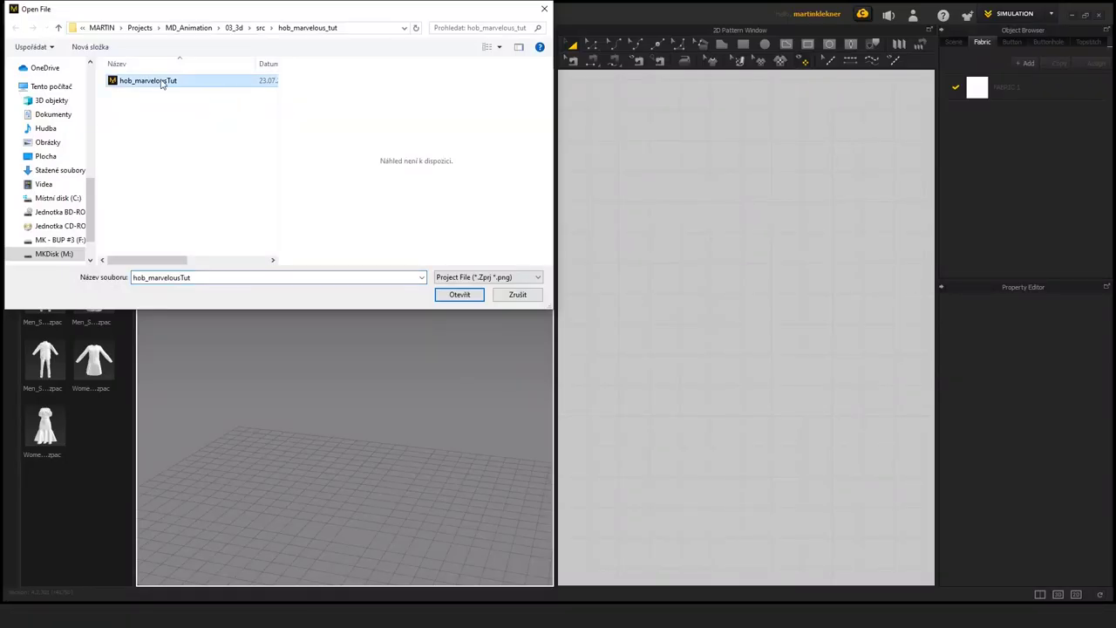
# In Marvelous Designer, open the hob_marvelousTut project and reset the 3D arrangement of all patterns.
pyautogui.doubleClick(161, 83)
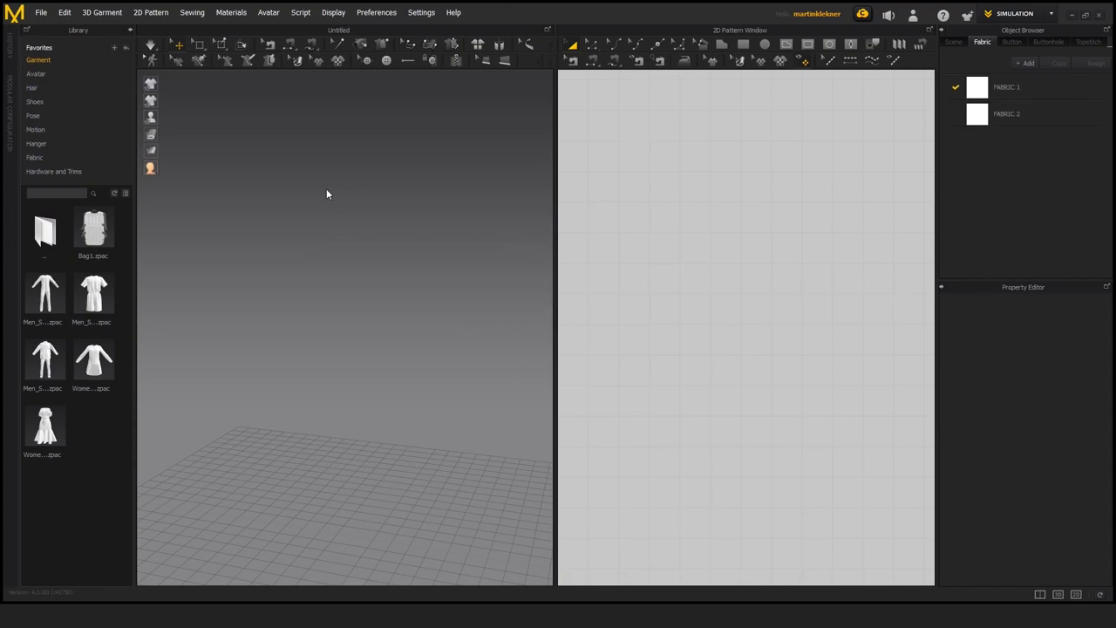
pyautogui.click(102, 12)
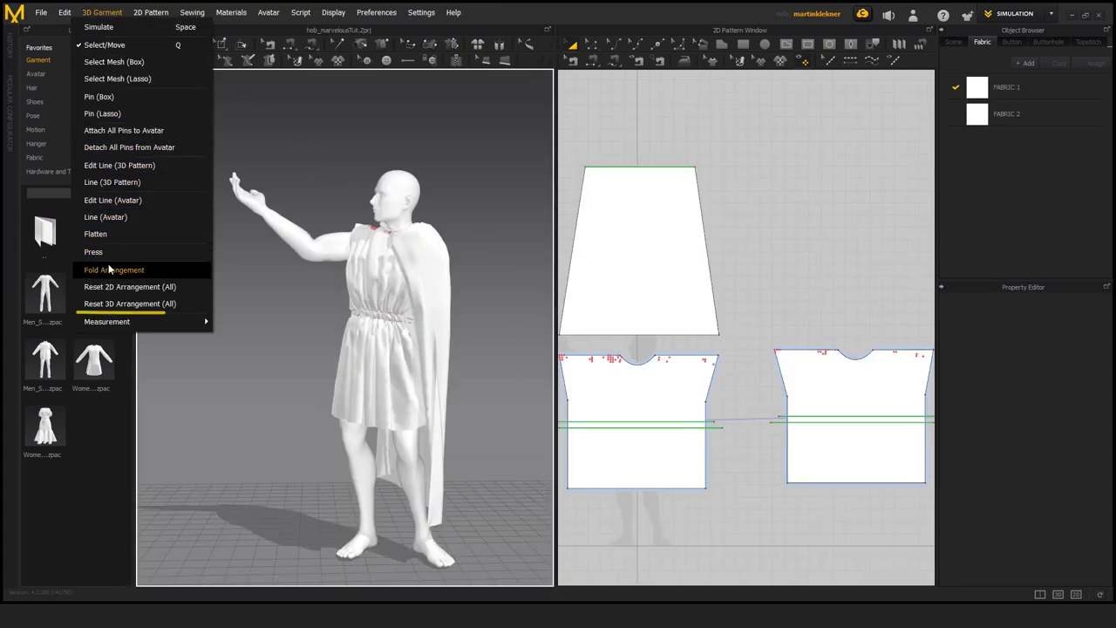
pyautogui.click(123, 303)
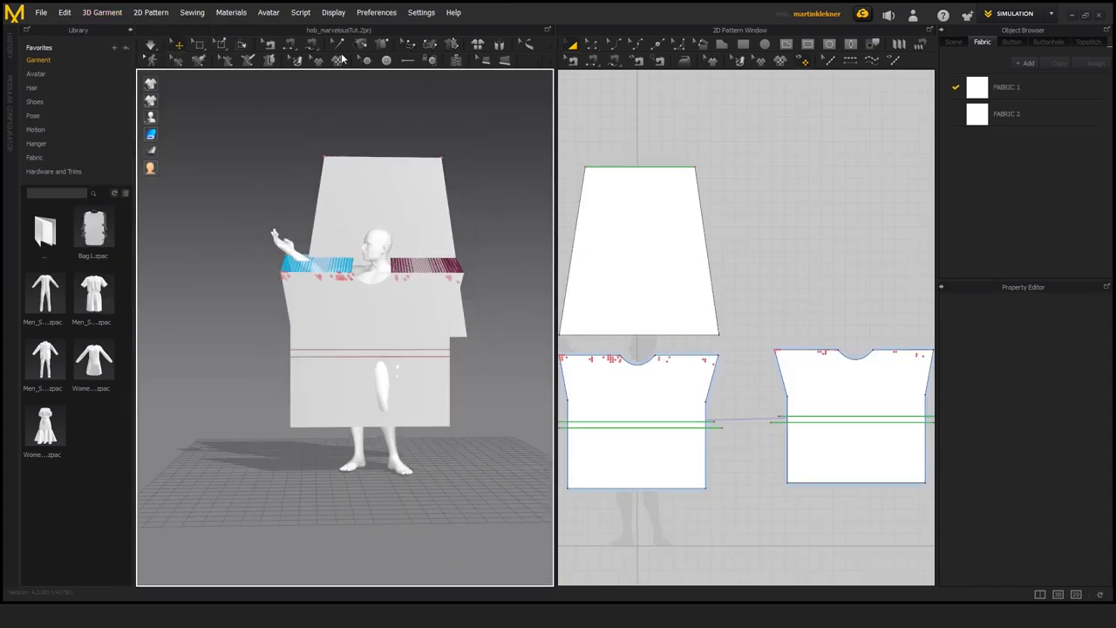
# Delete all avatars and remove every pin from the garment patterns with the Pin (Box) tool.
pyautogui.click(268, 13)
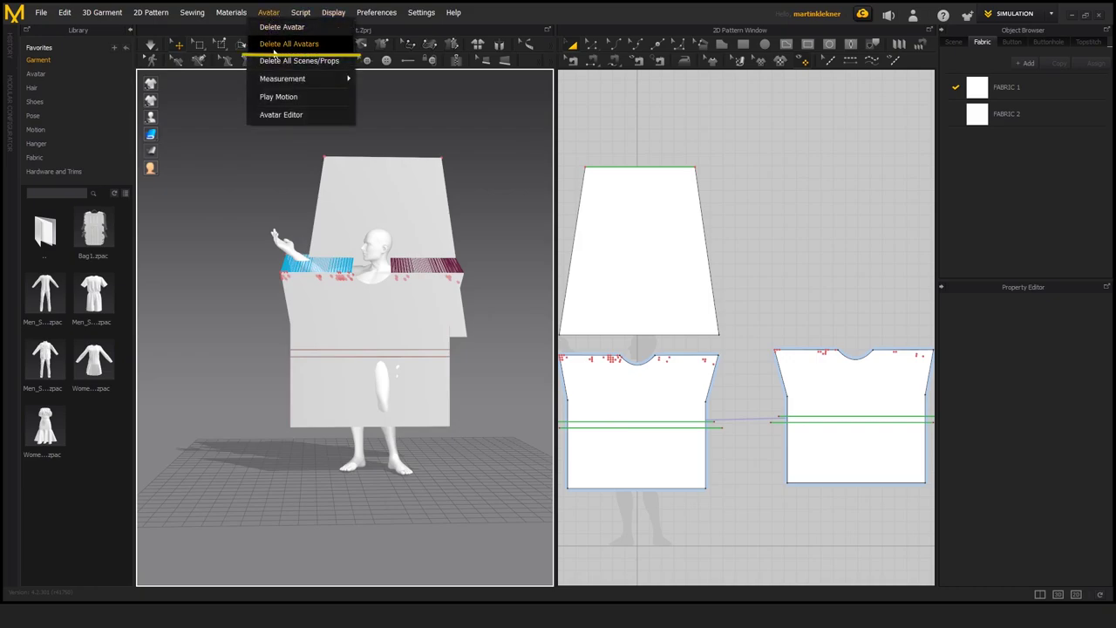
pyautogui.click(275, 48)
pyautogui.click(220, 48)
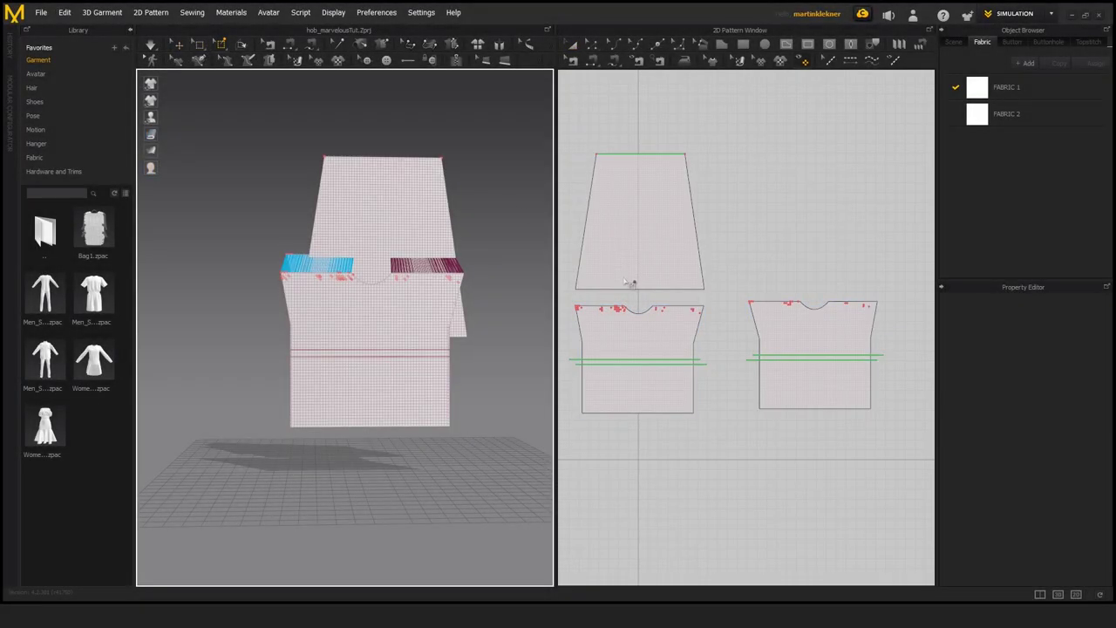
pyautogui.keyDown('ctrl'); pyautogui.moveTo(915, 262); pyautogui.dragTo(524, 350); pyautogui.keyUp('ctrl')
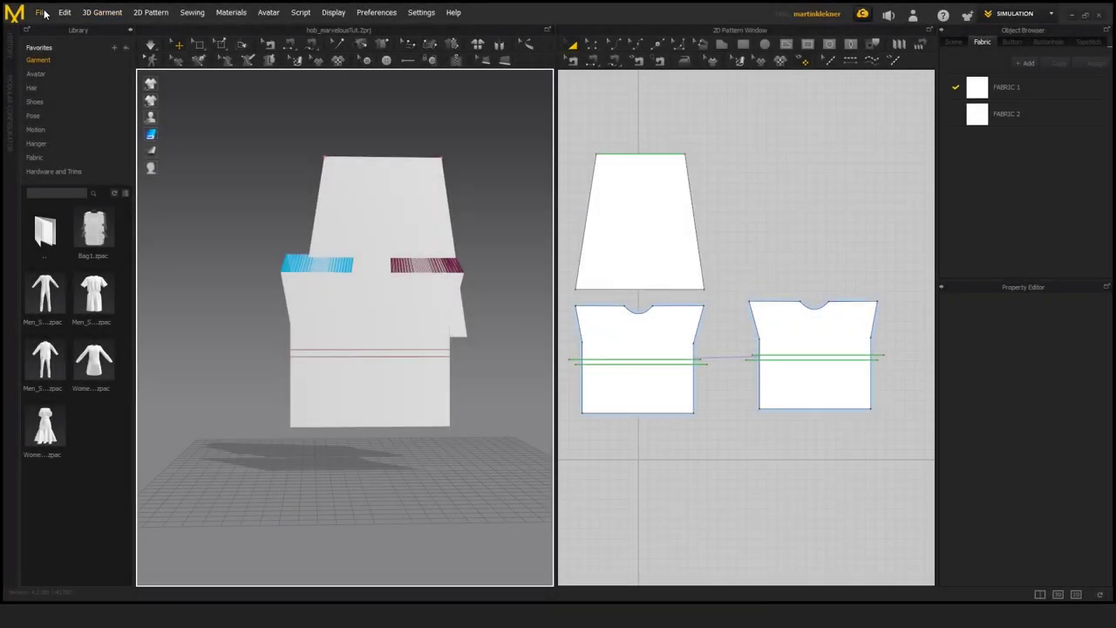
# Import mdanimation_01tut.abc as Alembic at 30 FPS with the scale in cm (DAZ Studio).
pyautogui.click(41, 12)
pyautogui.moveTo(49, 129)
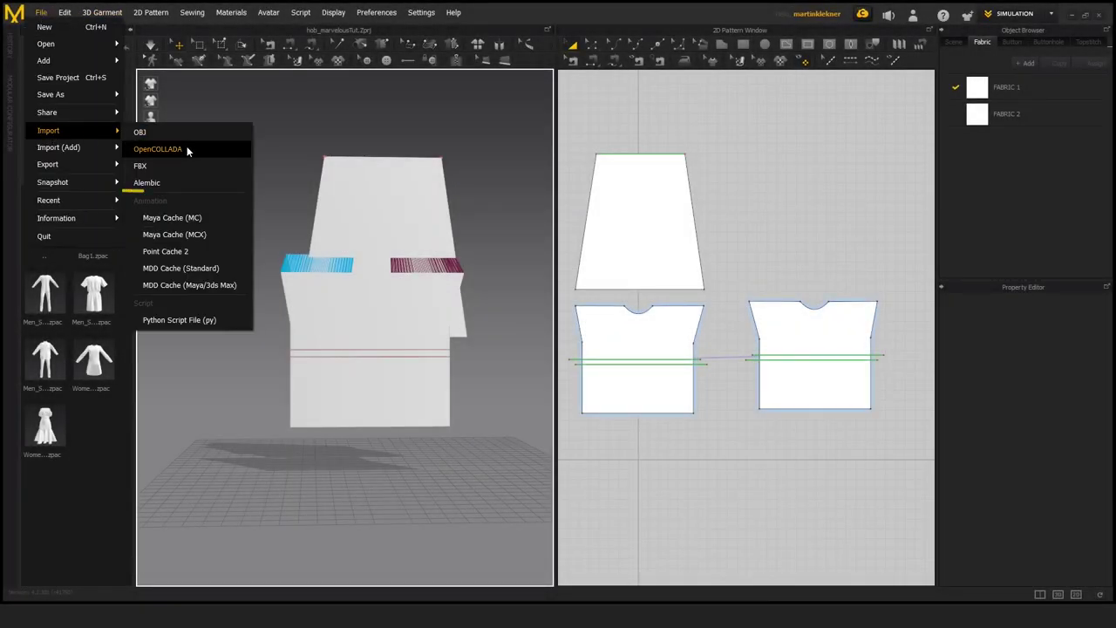
pyautogui.click(174, 184)
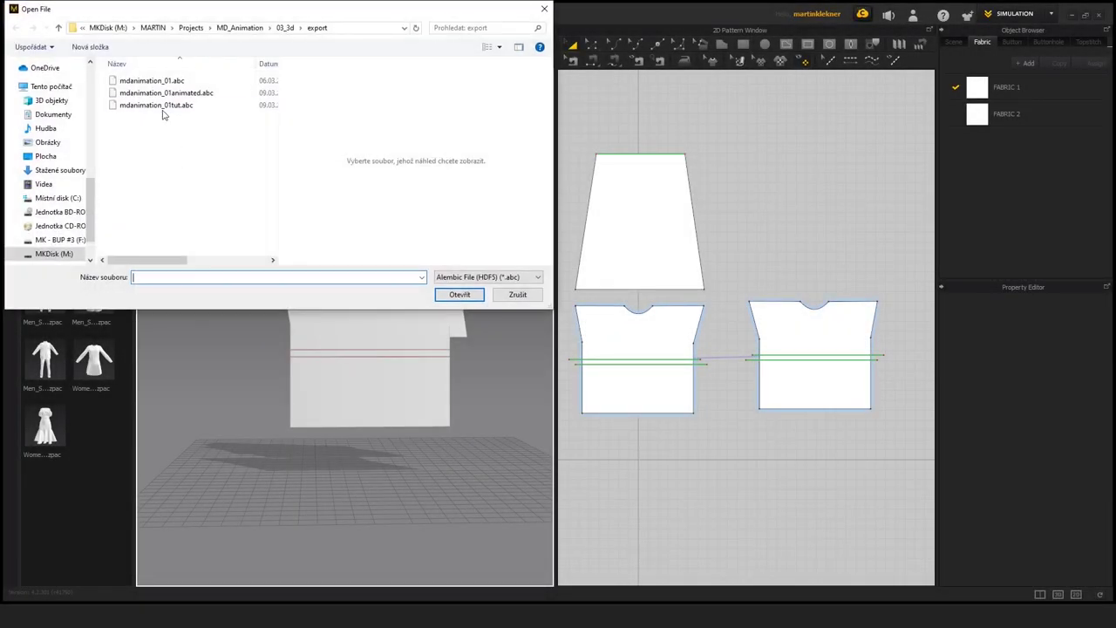
pyautogui.click(166, 105)
pyautogui.doubleClick(165, 105)
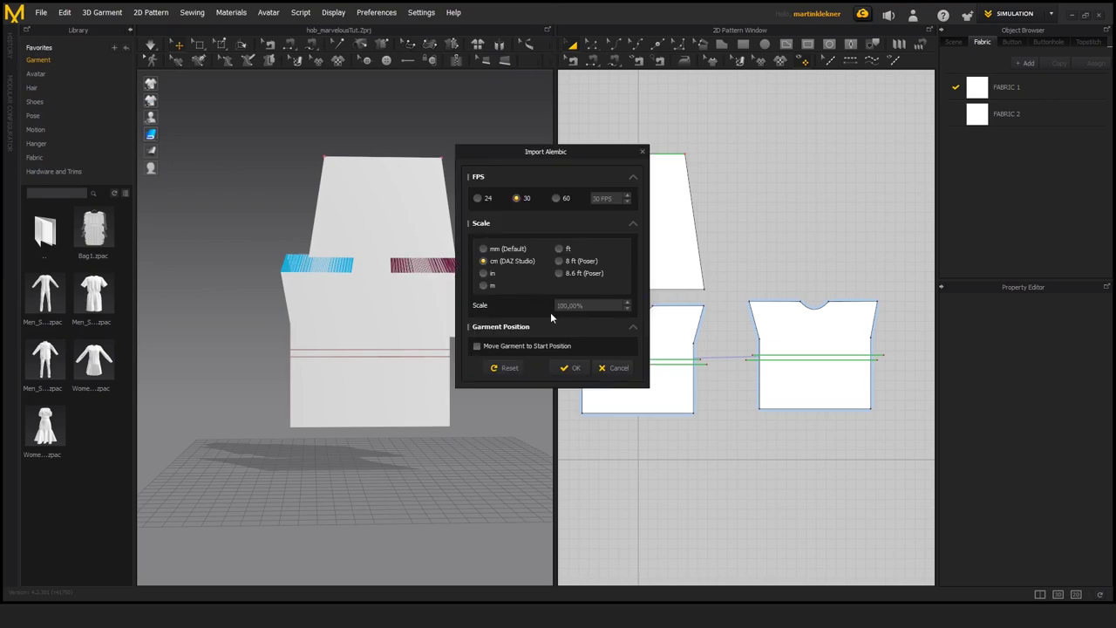
pyautogui.click(576, 366)
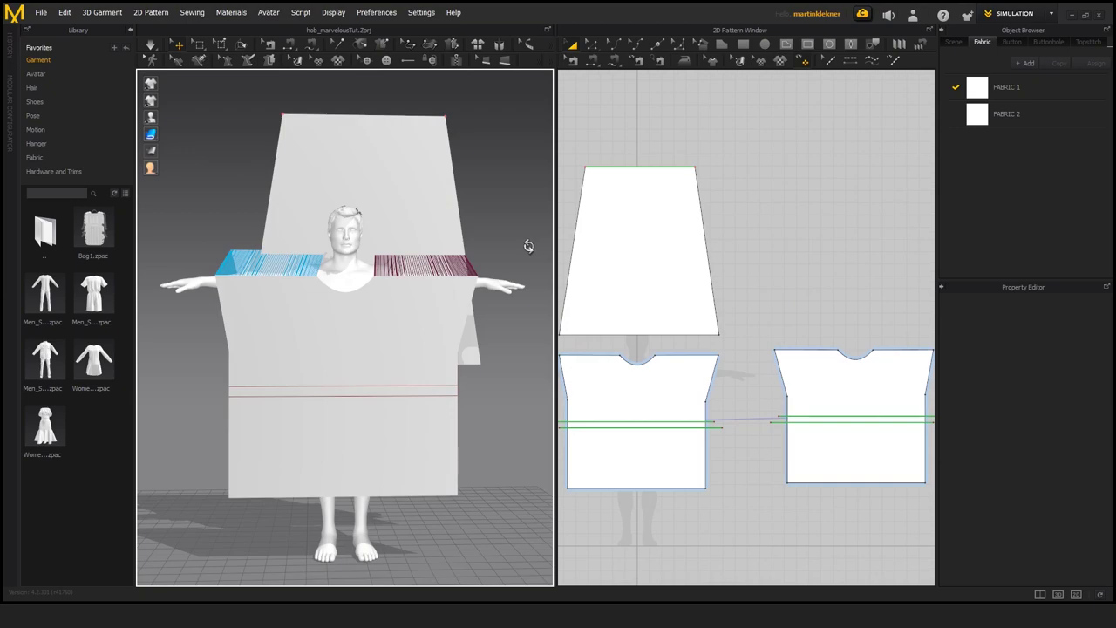
# Raise the tunic's front panel in front of the avatar and freeze the trapezoid cape pattern.
pyautogui.moveTo(528, 246); pyautogui.dragTo(499, 253, button='right')
pyautogui.click(347, 322)
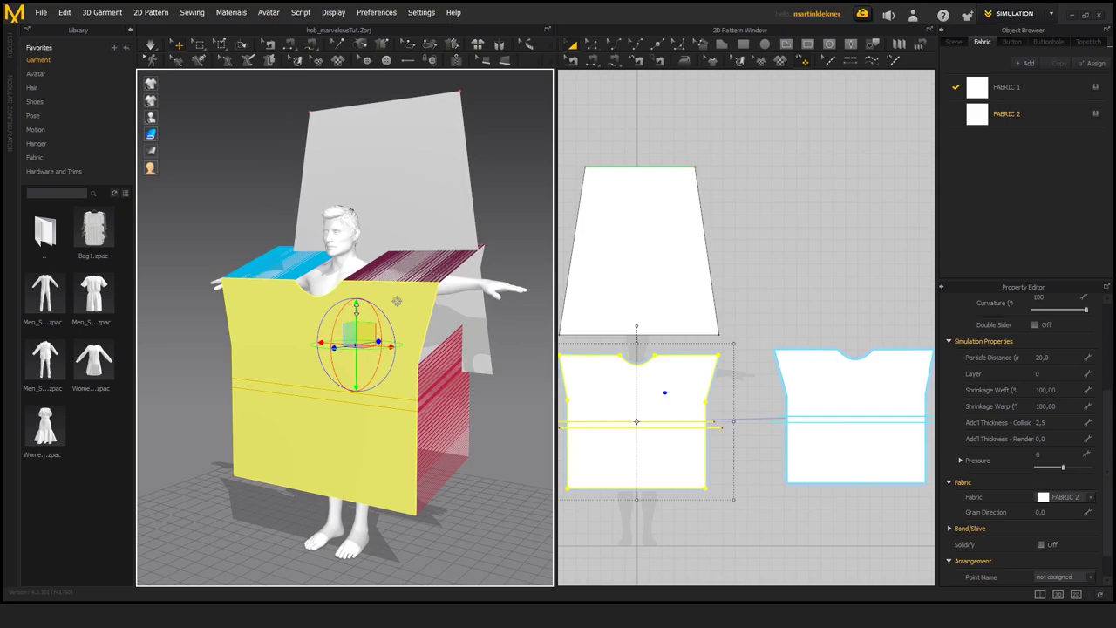
pyautogui.click(445, 159)
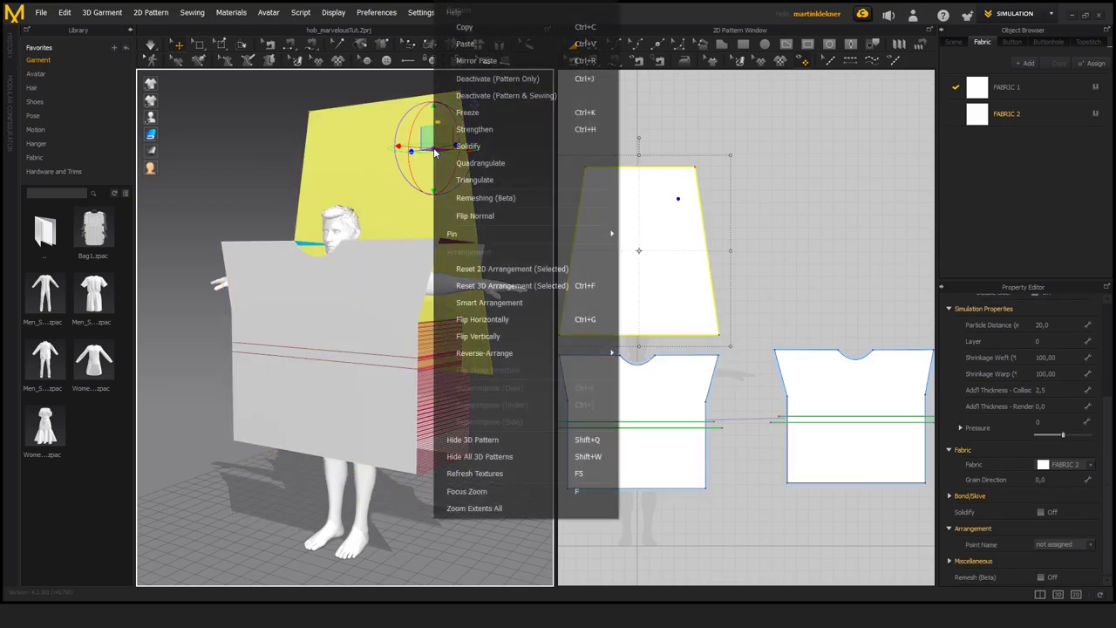
pyautogui.click(467, 112)
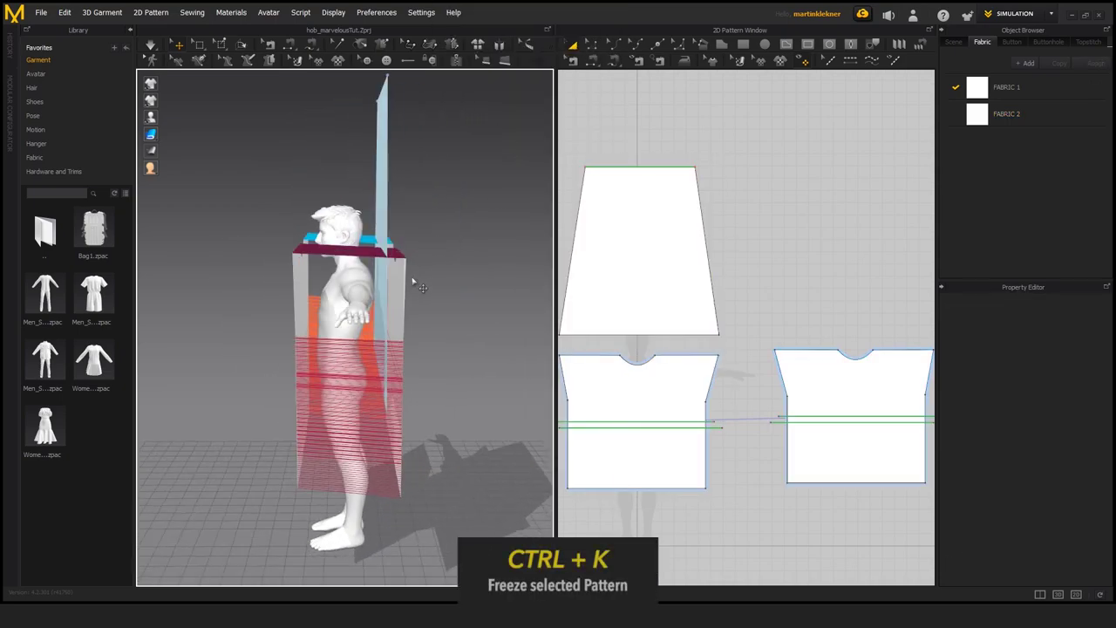
# Move the frozen cape pattern backward, away from the tunic's back panel and the avatar.
pyautogui.click(401, 278)
pyautogui.moveTo(403, 279); pyautogui.dragTo(503, 282, button='right')
pyautogui.click(361, 172)
pyautogui.moveTo(330, 172); pyautogui.dragTo(386, 249, button='right')
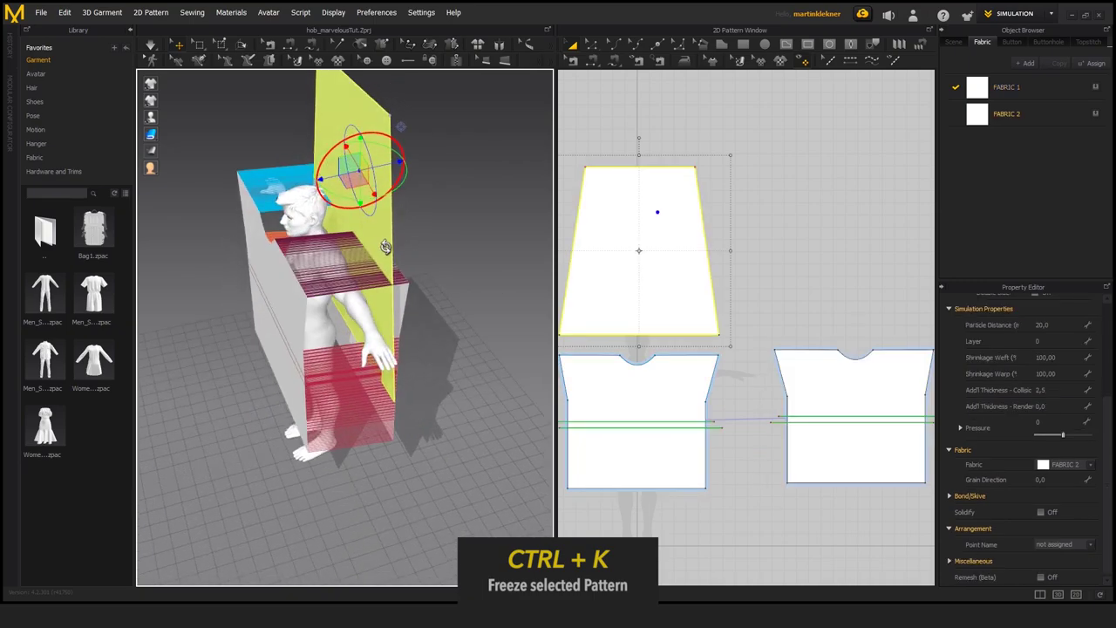
pyautogui.moveTo(387, 172); pyautogui.dragTo(430, 182)
pyautogui.moveTo(453, 508); pyautogui.dragTo(483, 433, button='right')
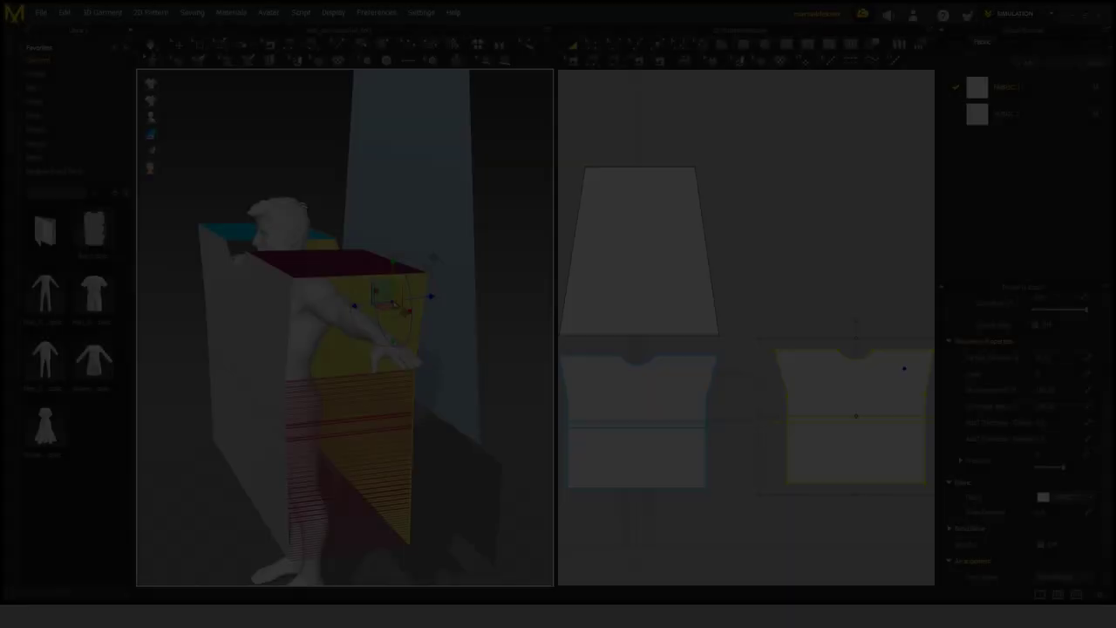
# Flip the normal of the tunic's back panel.
pyautogui.rightClick(395, 288)
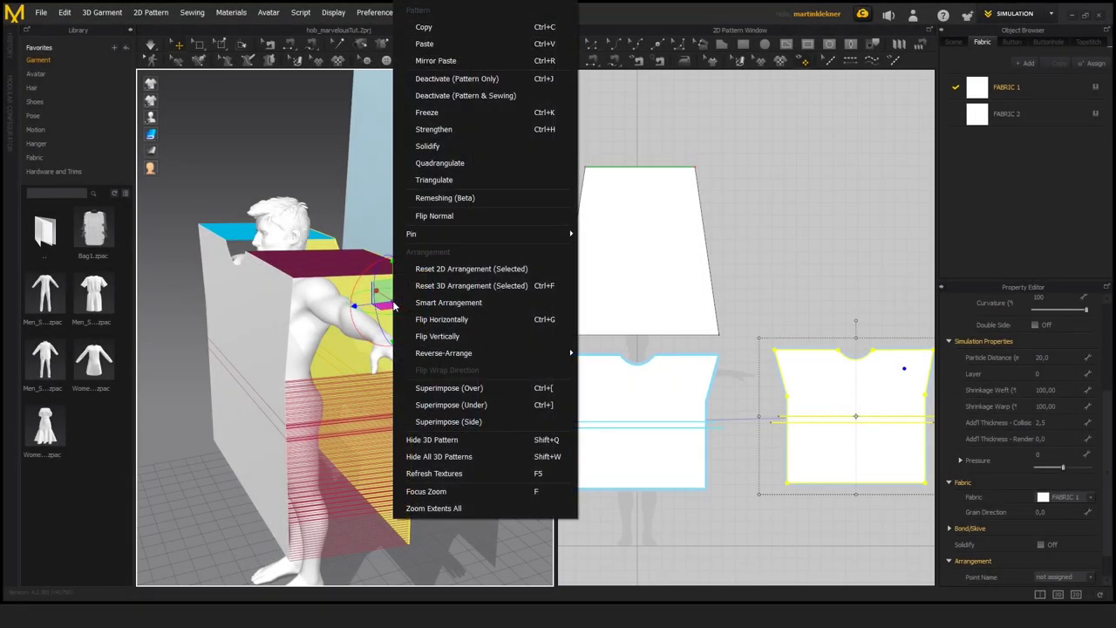
pyautogui.click(436, 217)
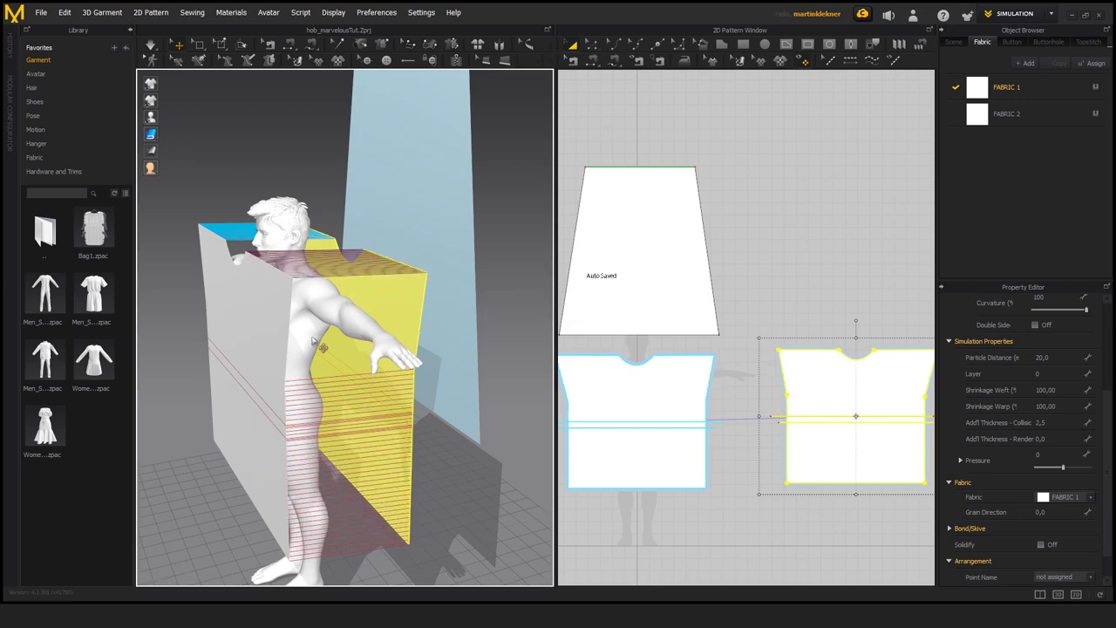
# Select all garment patterns and turn on Remeshing (Beta) for them.
pyautogui.click(398, 299)
pyautogui.scroll(-2, 406, 297)
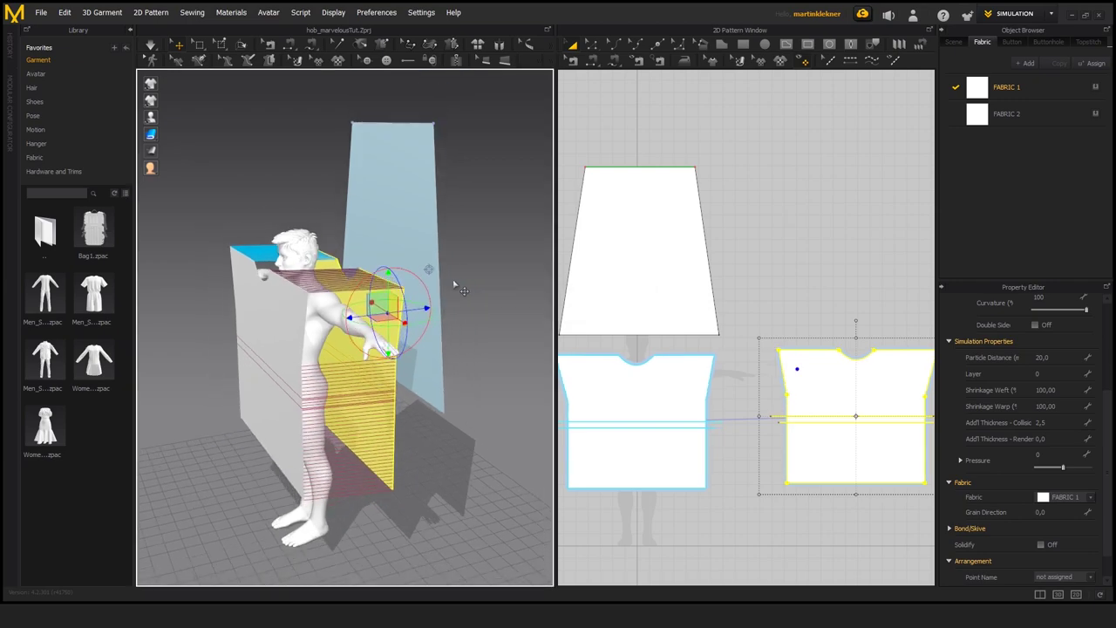
pyautogui.hotkey('ctrl', 'a')
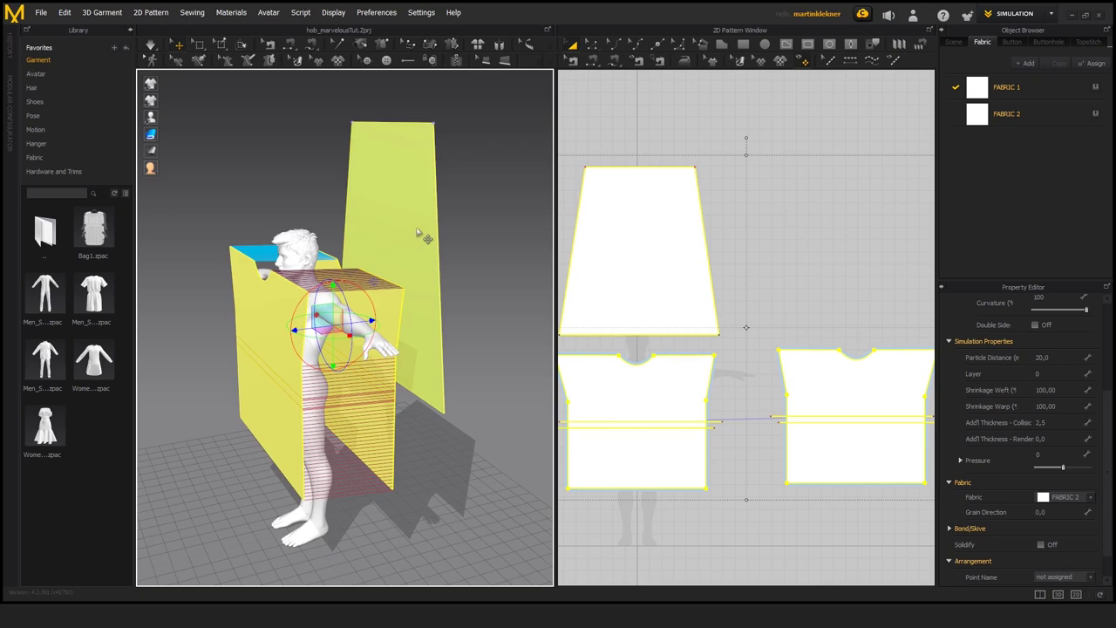
pyautogui.click(418, 232)
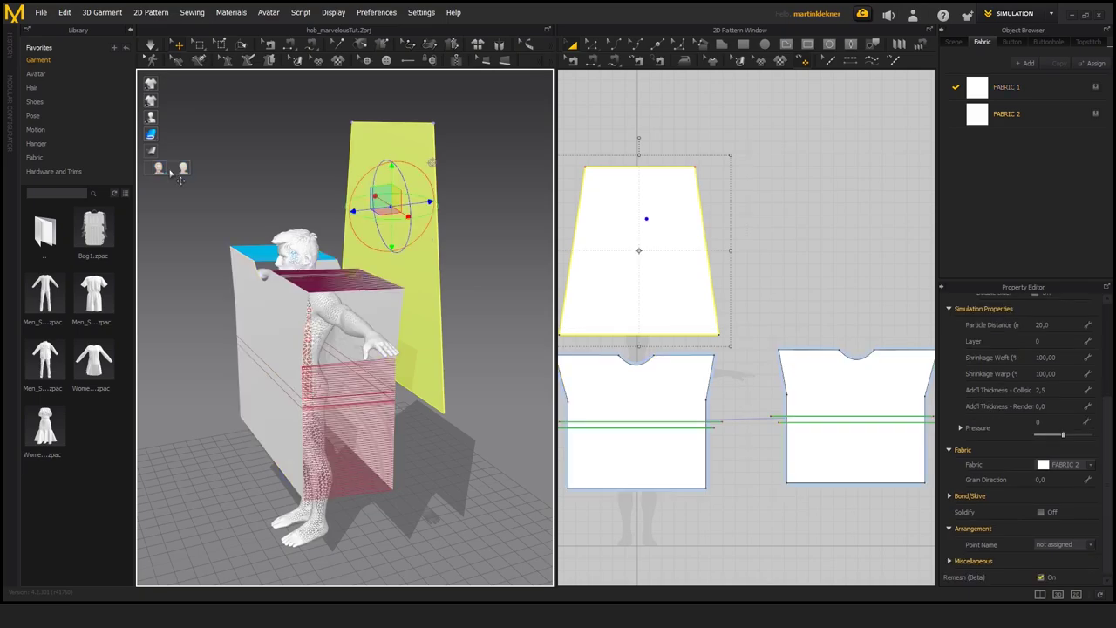
pyautogui.rightClick(416, 229)
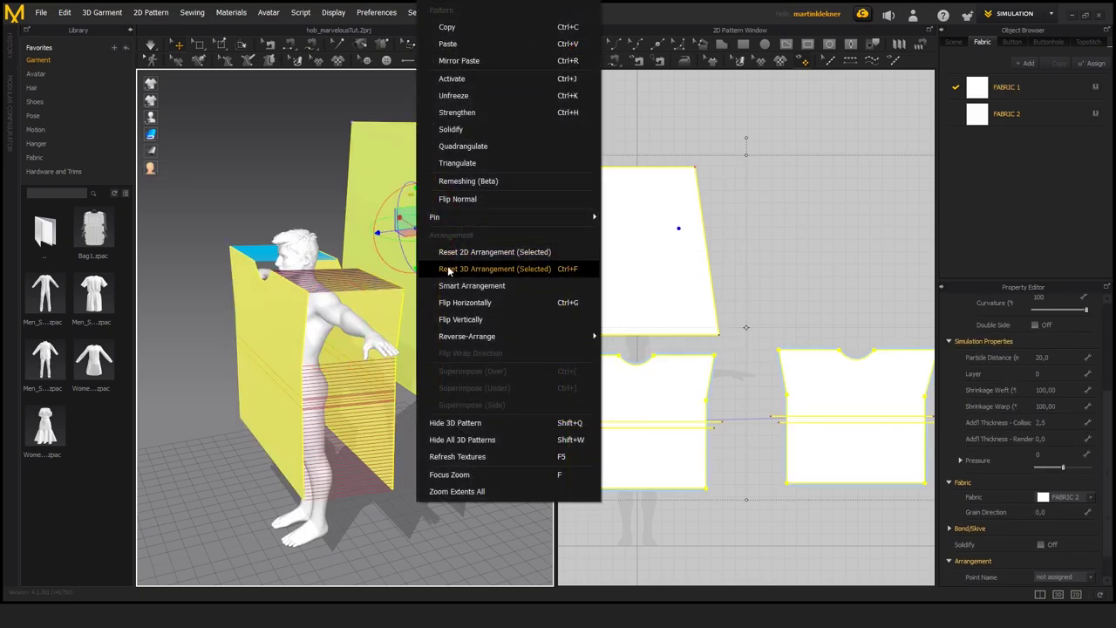
pyautogui.click(485, 186)
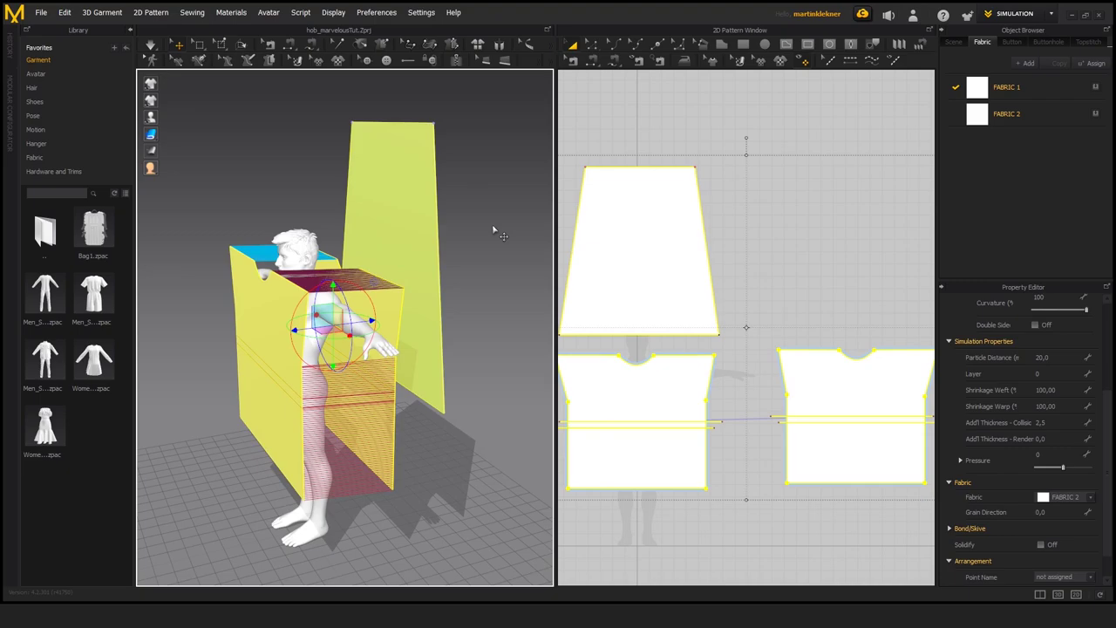
# Inspect the remeshed patterns around the avatar using the garment display modes.
pyautogui.click(492, 227)
pyautogui.click(392, 206)
pyautogui.moveTo(152, 136)
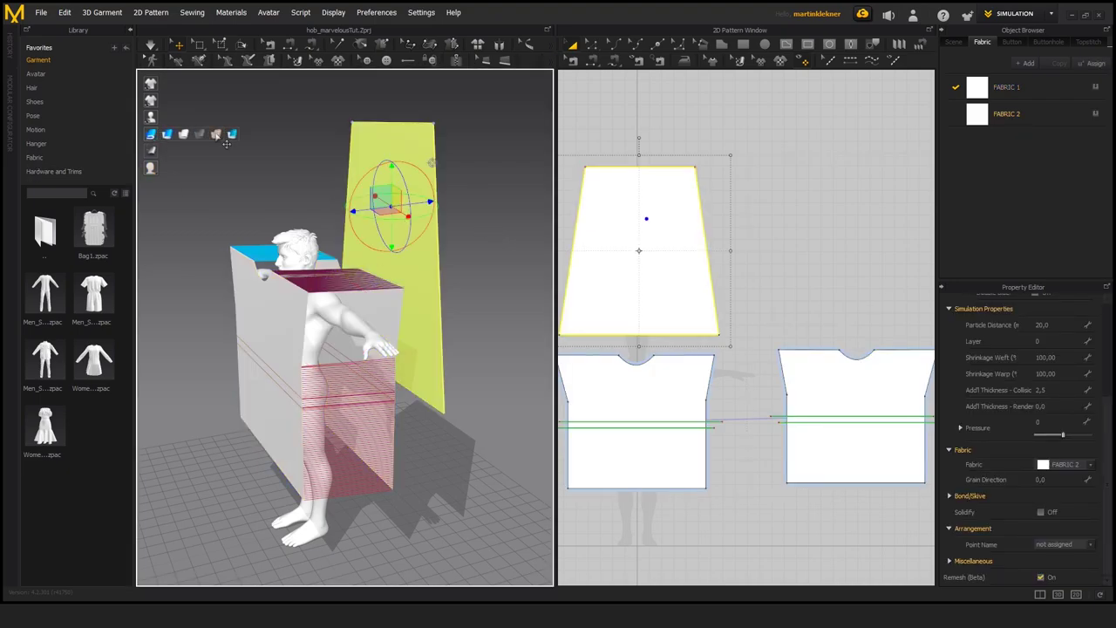
pyautogui.click(231, 134)
pyautogui.click(233, 233)
pyautogui.scroll(-3, 184, 224)
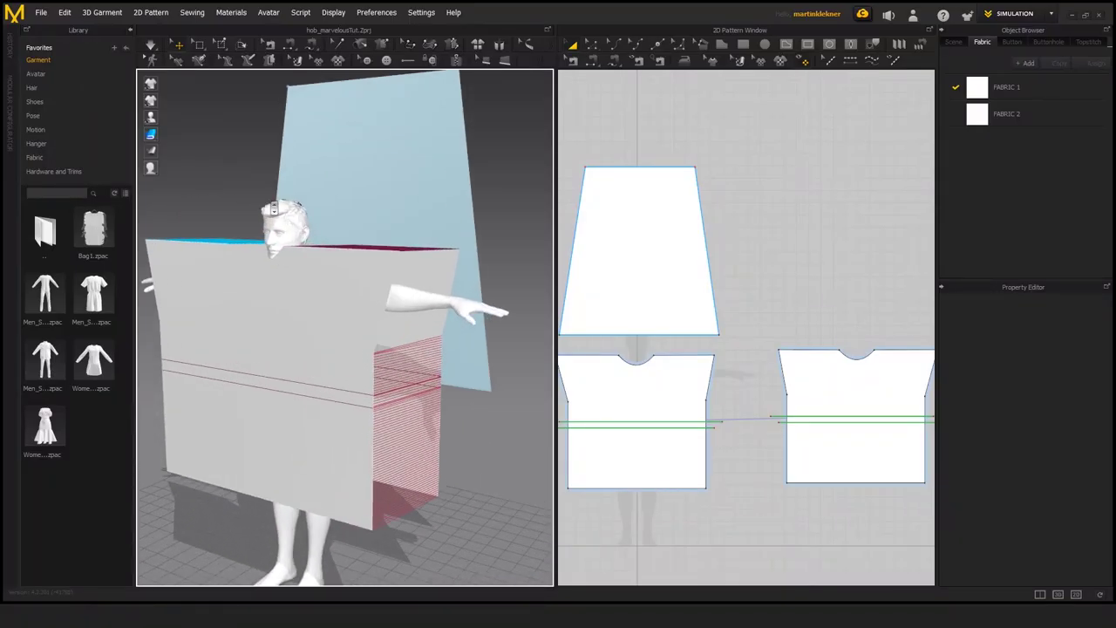
# Run a trial simulation of the tunic on the avatar and undo it.
pyautogui.press('space')
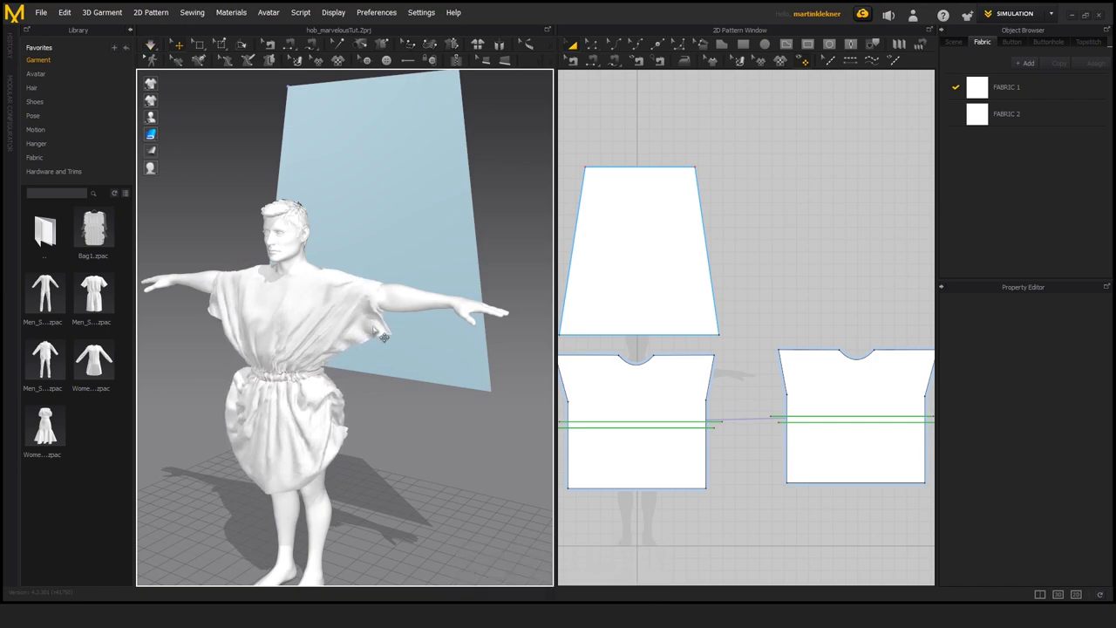
pyautogui.hotkey('ctrl', 'z')
# Select the tunic's front and back panels together and raise them slightly around the avatar.
pyautogui.moveTo(374, 328); pyautogui.dragTo(381, 316, button='right')
pyautogui.click(350, 320)
pyautogui.keyDown('shift'); pyautogui.click(438, 294); pyautogui.keyUp('shift')
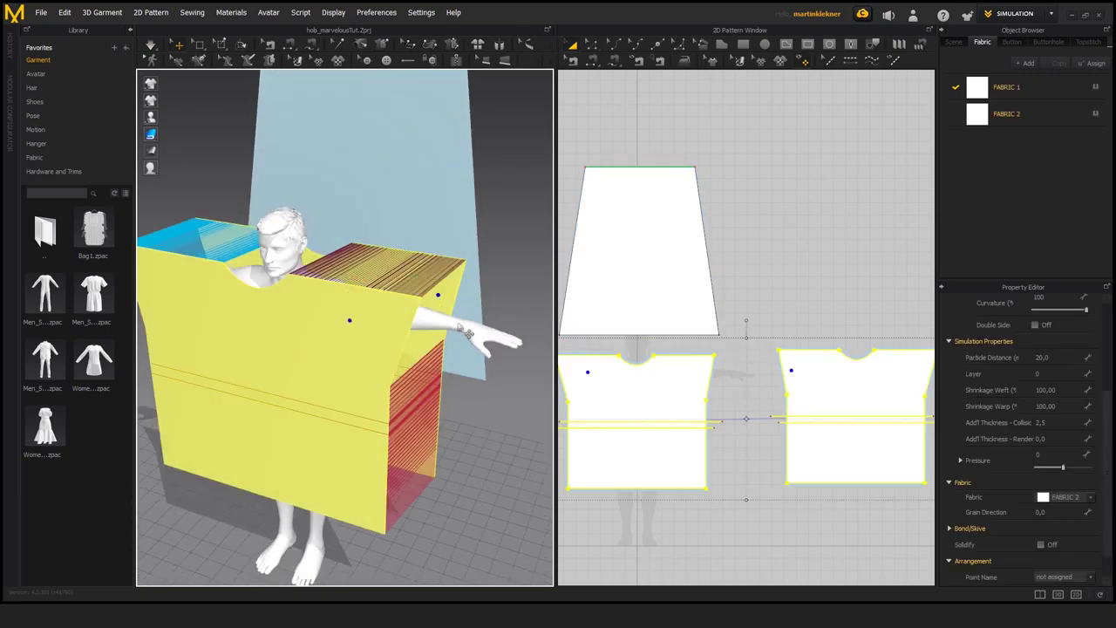
pyautogui.moveTo(461, 328); pyautogui.dragTo(389, 328, button='right')
pyautogui.click(293, 286)
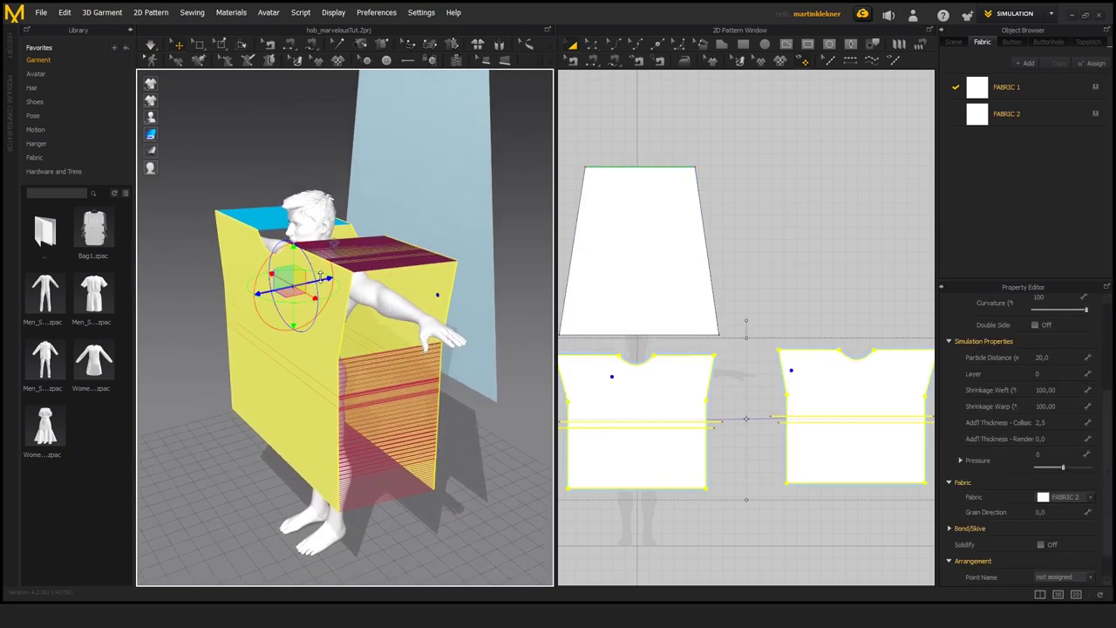
pyautogui.moveTo(293, 247); pyautogui.dragTo(336, 248)
# Move the tunic's front and back panels individually closer to the avatar's body.
pyautogui.click(293, 259)
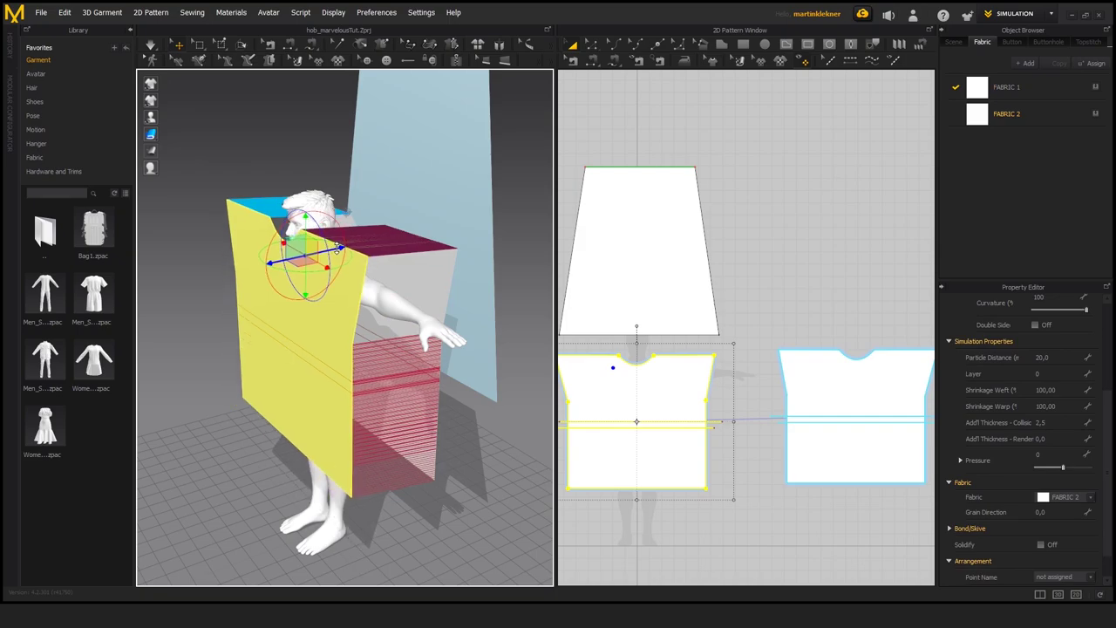
pyautogui.click(405, 272)
pyautogui.moveTo(436, 281); pyautogui.dragTo(373, 286, button='right')
pyautogui.moveTo(442, 275); pyautogui.dragTo(426, 277)
pyautogui.click(368, 148)
pyautogui.moveTo(369, 148); pyautogui.dragTo(390, 139, button='right')
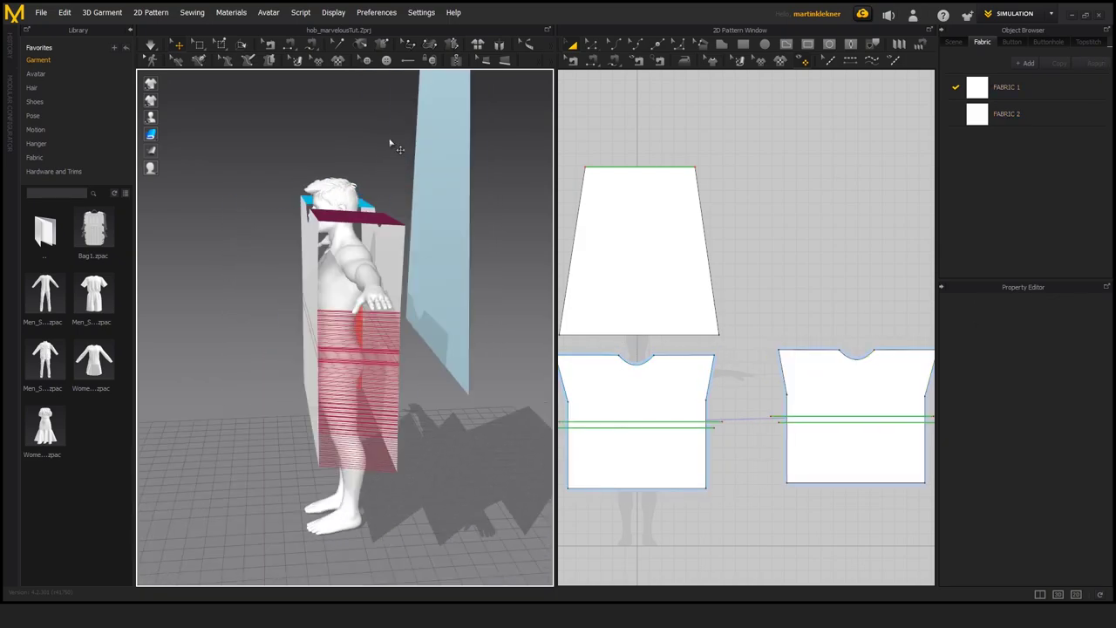
# Simulate the tunic on the avatar from the front view and pull its bunched skirt hem down.
pyautogui.press('space')
pyautogui.press('2')
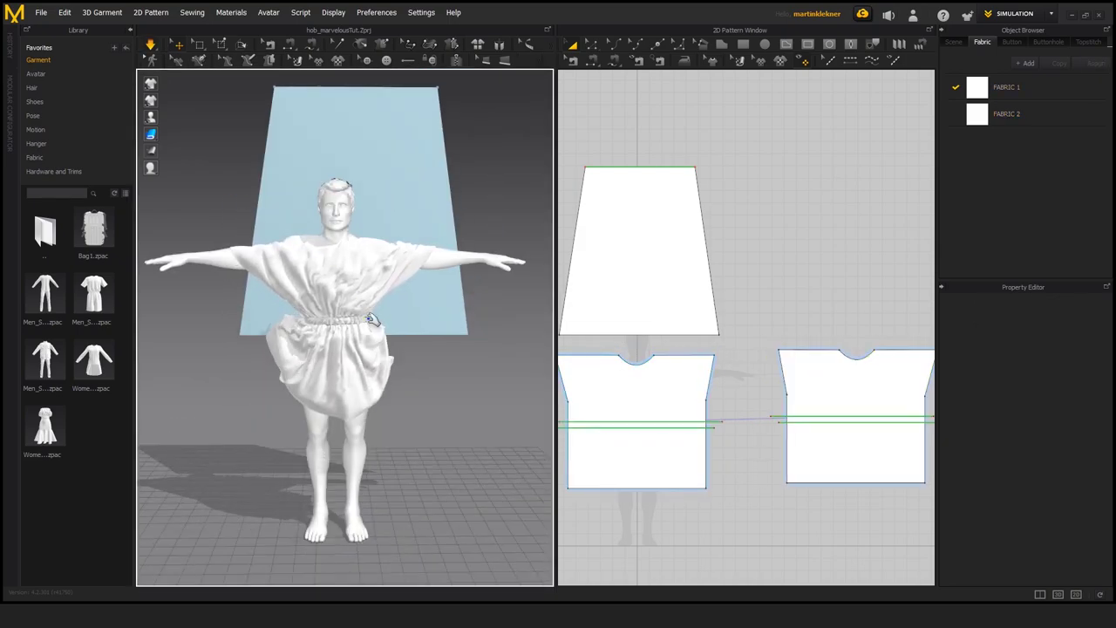
pyautogui.moveTo(279, 375); pyautogui.dragTo(297, 433)
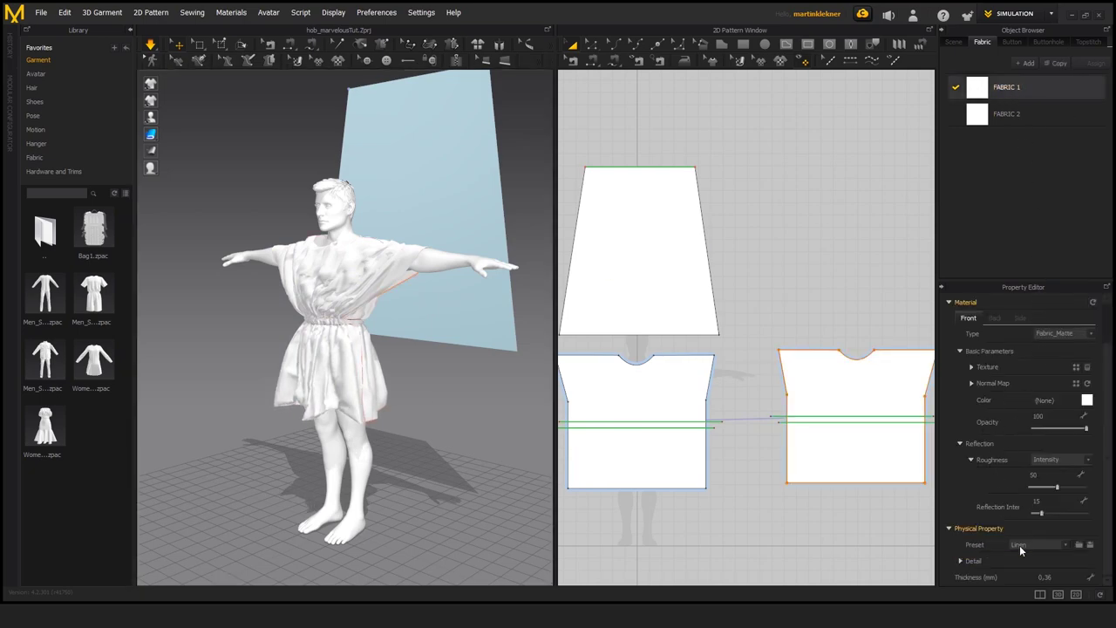
# Review the physical property presets available for FABRIC 1.
pyautogui.click(1038, 544)
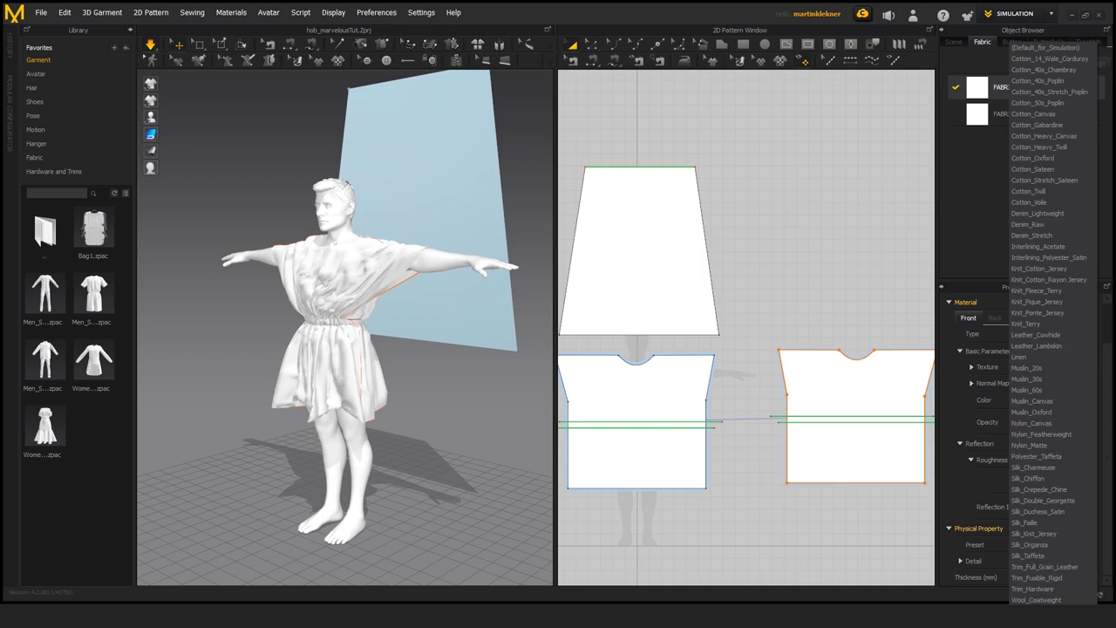
pyautogui.scroll(-1, 1056, 579)
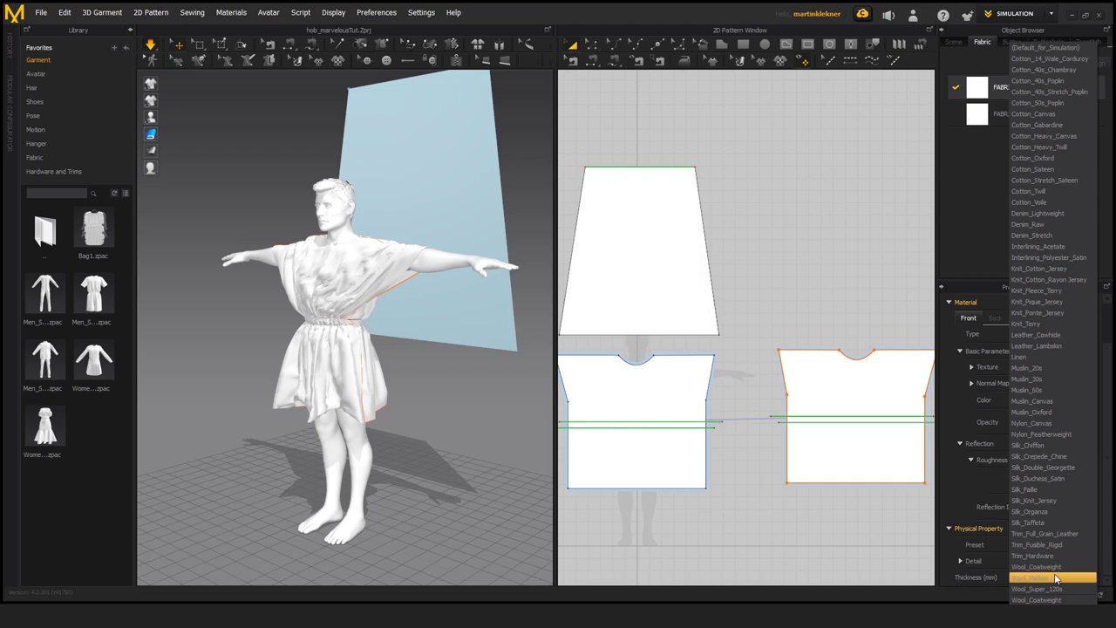
pyautogui.click(1055, 579)
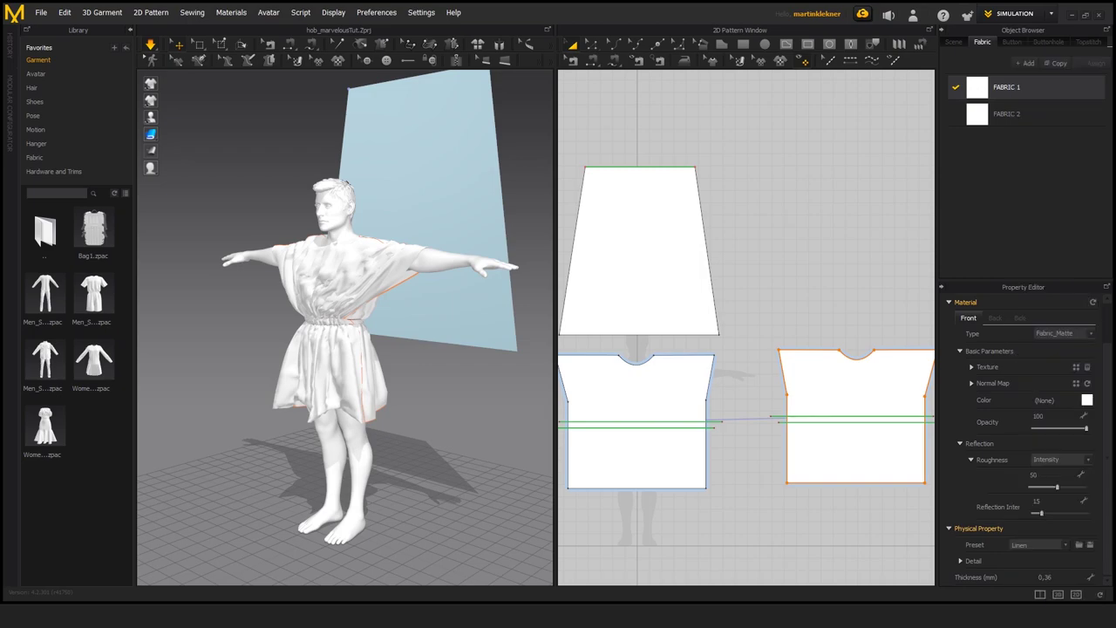
# Assign FABRIC 1 to the tunic's front panel and check the back panel's fabric.
pyautogui.click(362, 268)
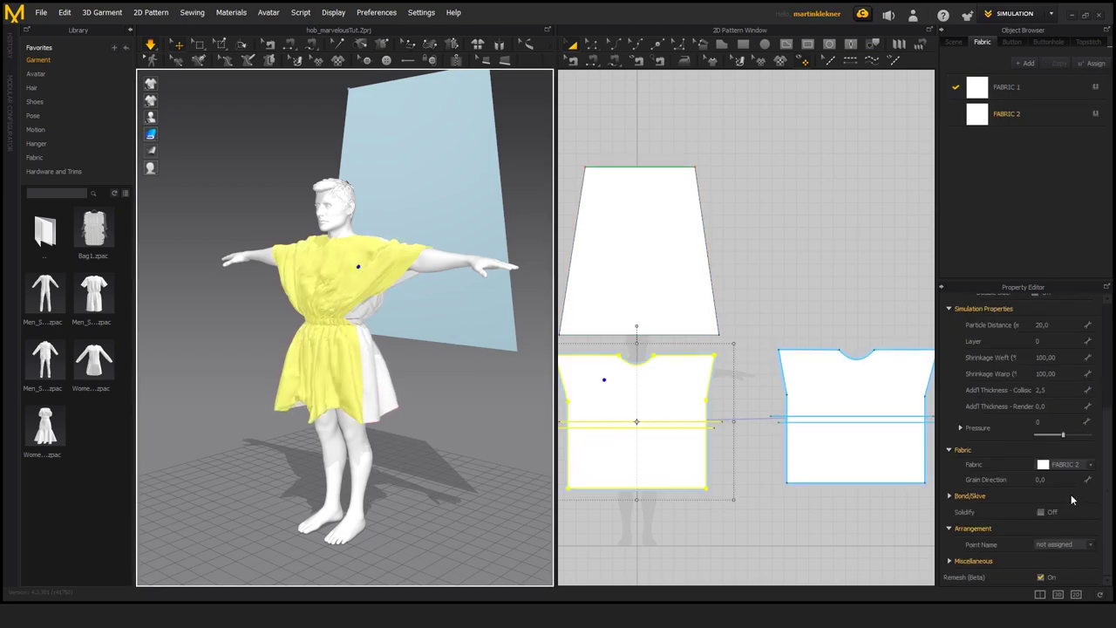
pyautogui.click(1087, 465)
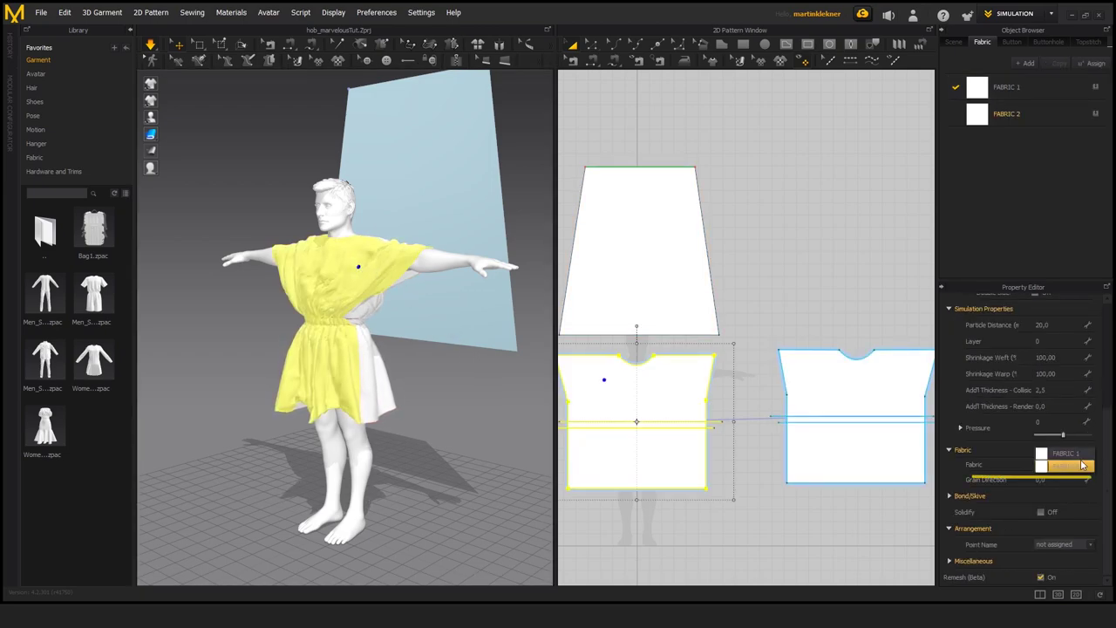
pyautogui.click(1066, 456)
pyautogui.click(378, 389)
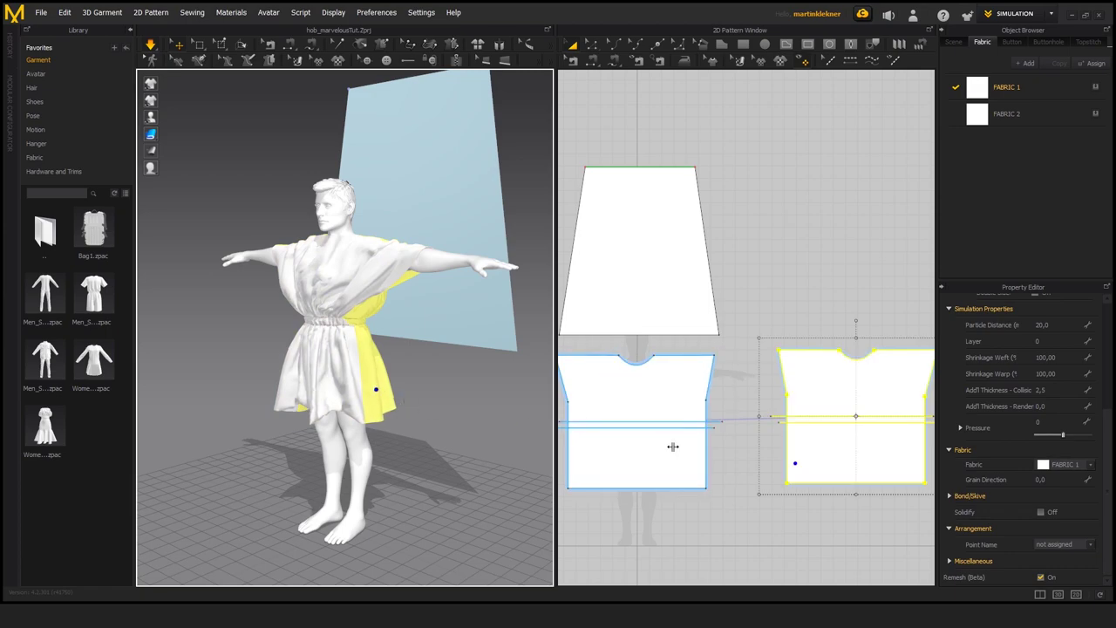
# Unfreeze the cape pattern behind the avatar so it takes part in the simulation.
pyautogui.click(445, 196)
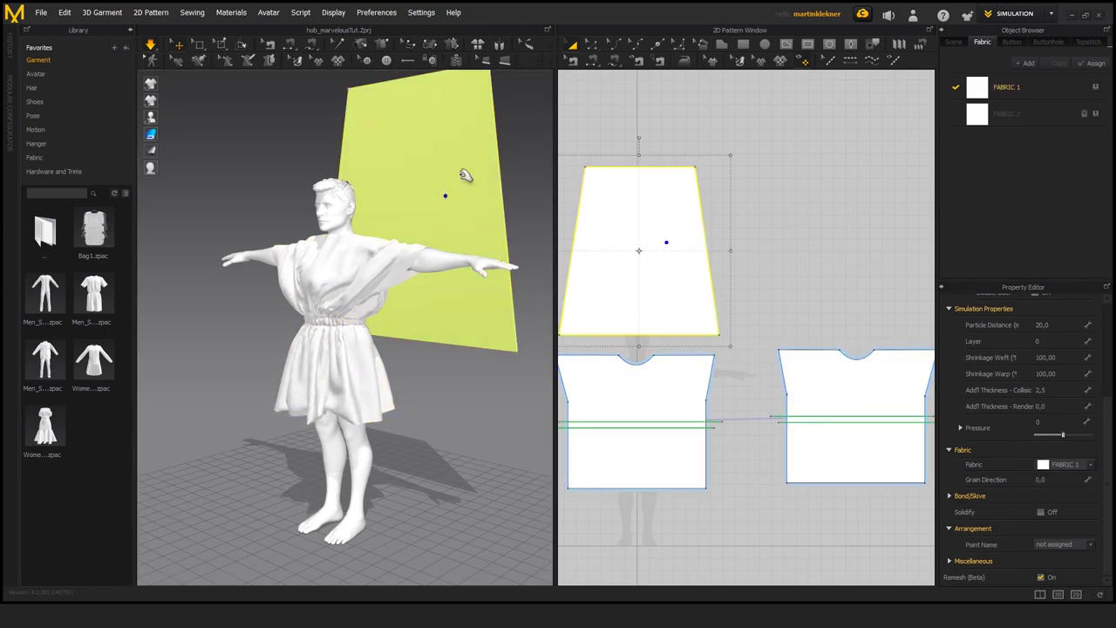
pyautogui.scroll(-1, 462, 182)
pyautogui.rightClick(463, 137)
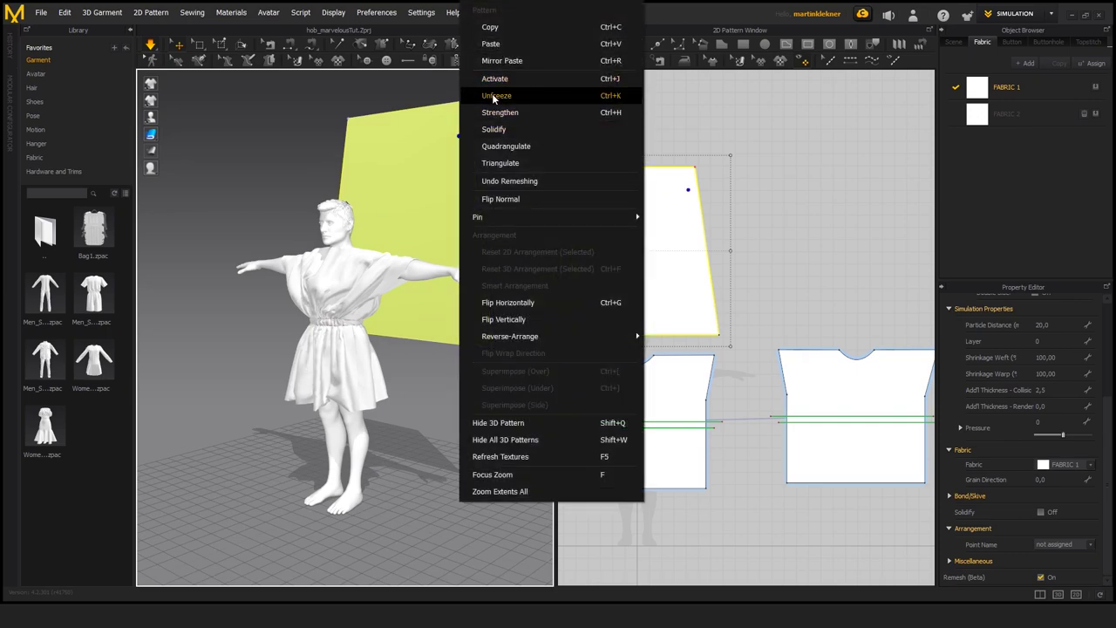
pyautogui.click(494, 98)
# Pin the cape's two upper corners and pull them over to the front of the avatar during the simulation.
pyautogui.moveTo(484, 97); pyautogui.dragTo(449, 117, button='right')
pyautogui.moveTo(456, 90); pyautogui.dragTo(339, 241)
pyautogui.moveTo(219, 240); pyautogui.dragTo(297, 266, button='right')
pyautogui.click(276, 114)
pyautogui.moveTo(185, 301); pyautogui.dragTo(271, 296, button='right')
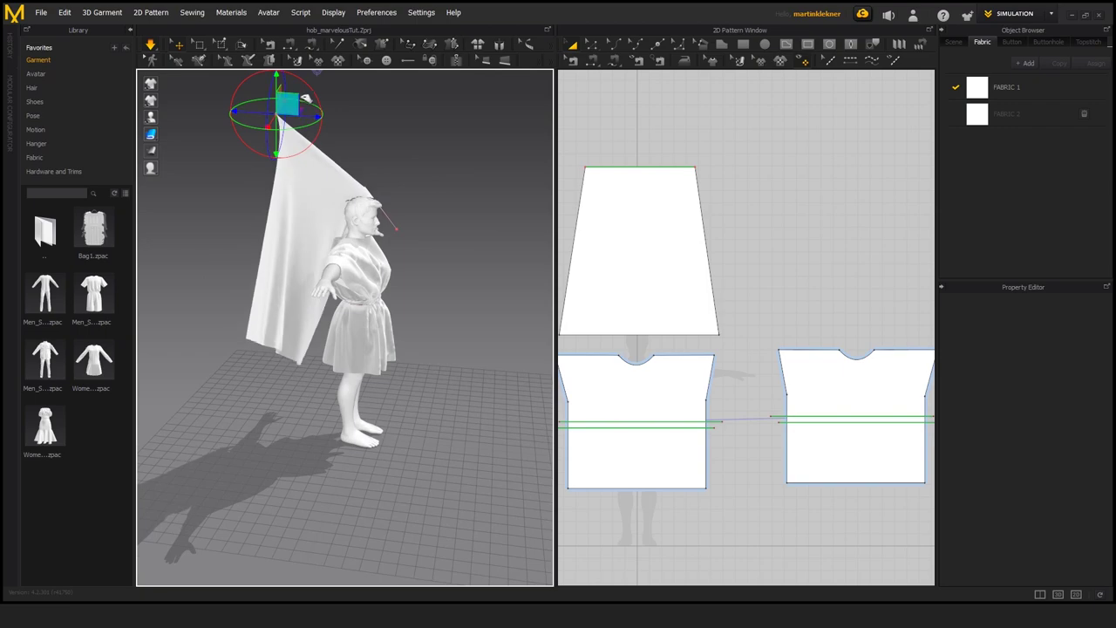
pyautogui.moveTo(302, 101); pyautogui.dragTo(382, 241)
# Wrap the cape's top edge around the avatar's neck by repositioning its pinned corners at the front.
pyautogui.moveTo(462, 227); pyautogui.dragTo(352, 223, button='right')
pyautogui.scroll(4, 174, 257)
pyautogui.moveTo(344, 308); pyautogui.dragTo(462, 324)
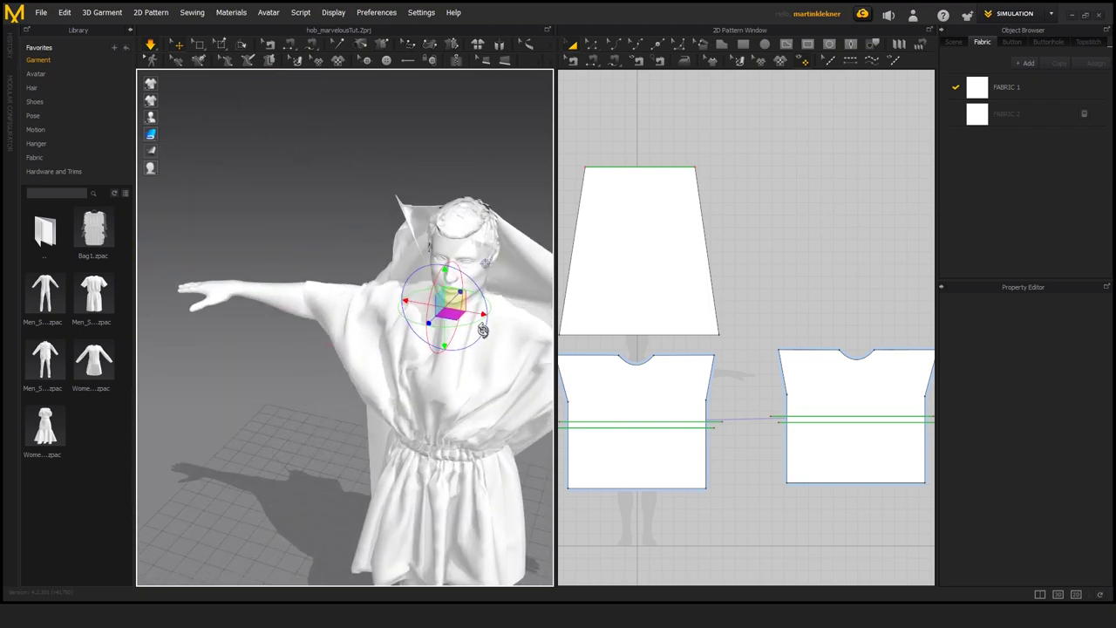
pyautogui.moveTo(481, 329); pyautogui.dragTo(410, 341, button='right')
pyautogui.moveTo(411, 341); pyautogui.dragTo(367, 343)
pyautogui.moveTo(367, 343); pyautogui.dragTo(370, 451, button='right')
pyautogui.moveTo(316, 415); pyautogui.dragTo(262, 410, button='right')
pyautogui.moveTo(399, 410); pyautogui.dragTo(375, 384)
pyautogui.moveTo(374, 383); pyautogui.dragTo(431, 407, button='right')
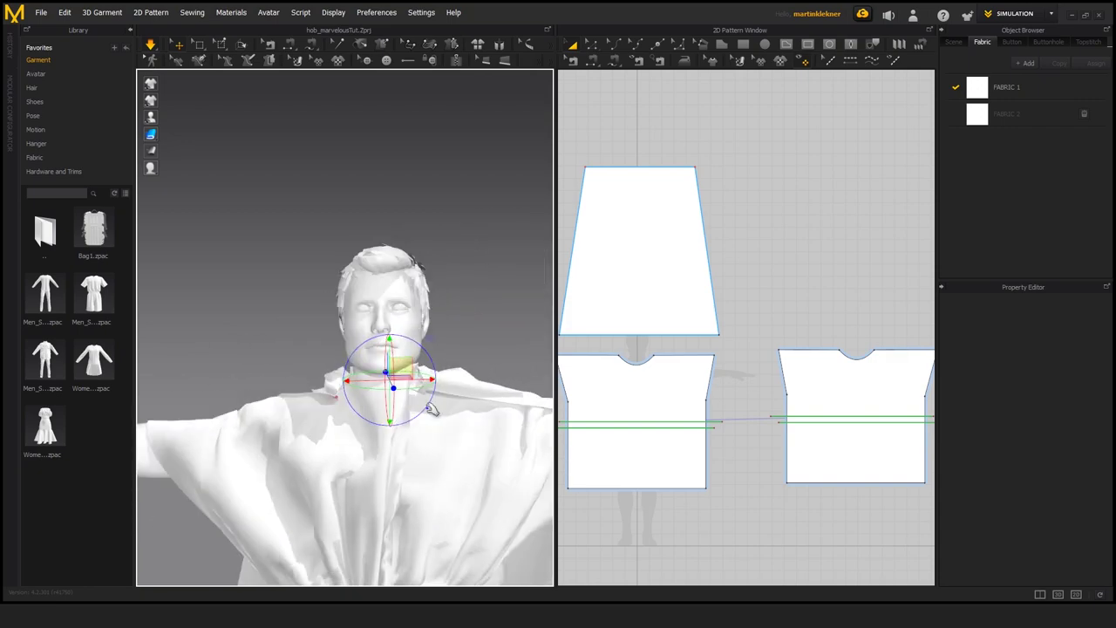
# Bring the two pinned cape corners together at the base of the avatar's throat.
pyautogui.moveTo(431, 406); pyautogui.dragTo(282, 434)
pyautogui.scroll(3, 349, 375)
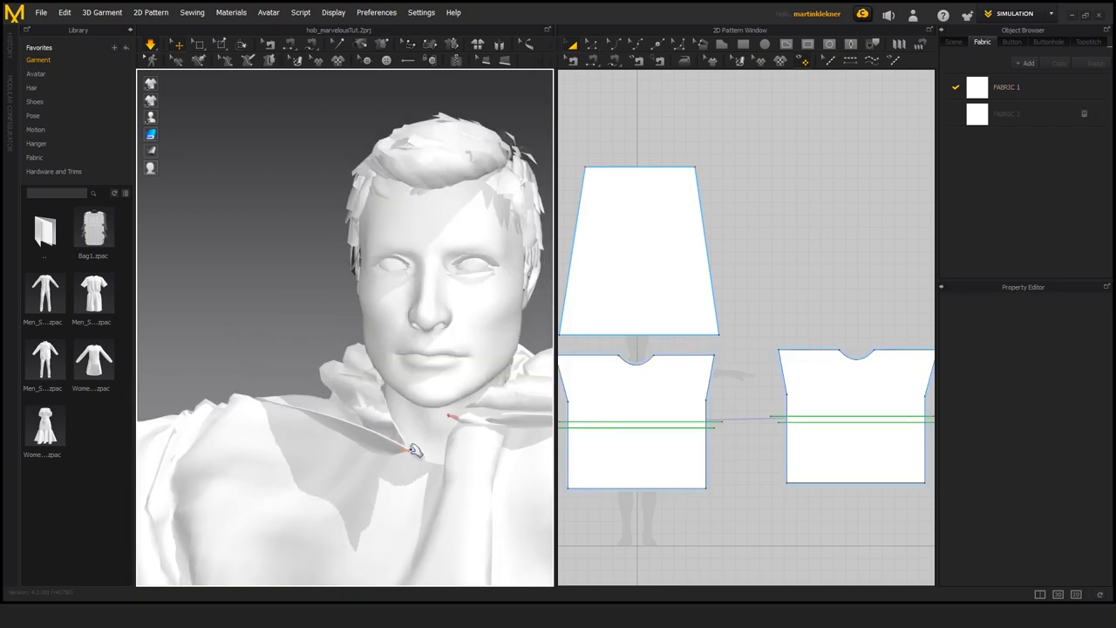
pyautogui.moveTo(413, 450); pyautogui.dragTo(440, 462, button='right')
pyautogui.click(436, 414)
pyautogui.moveTo(436, 413); pyautogui.dragTo(409, 384, button='right')
pyautogui.moveTo(380, 319); pyautogui.dragTo(357, 366)
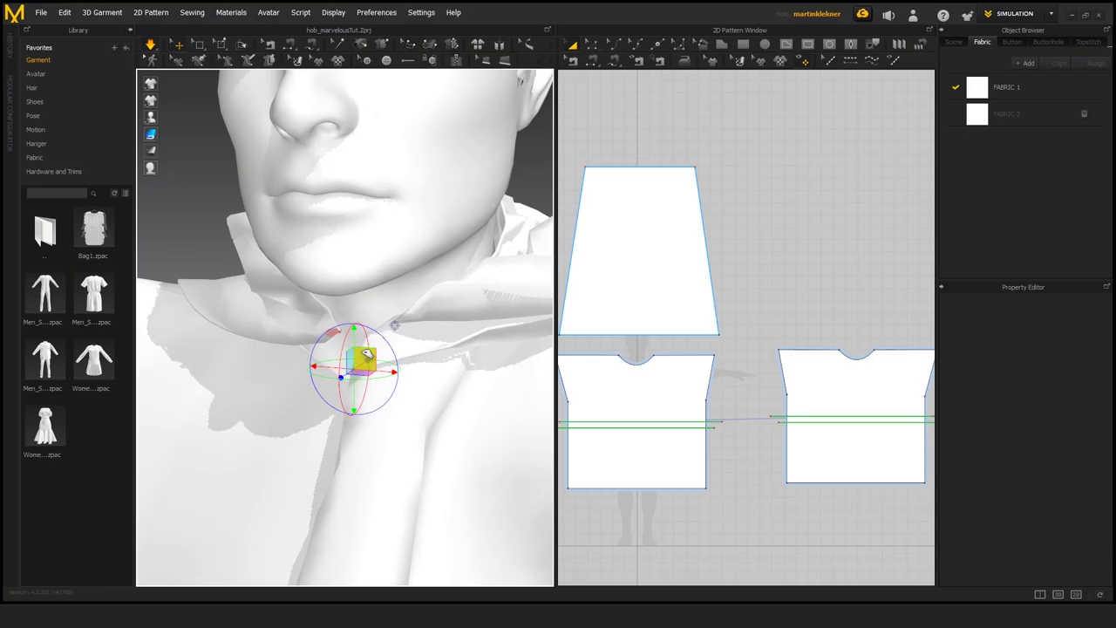
pyautogui.moveTo(369, 357); pyautogui.dragTo(427, 349, button='right')
pyautogui.moveTo(397, 334); pyautogui.dragTo(381, 328)
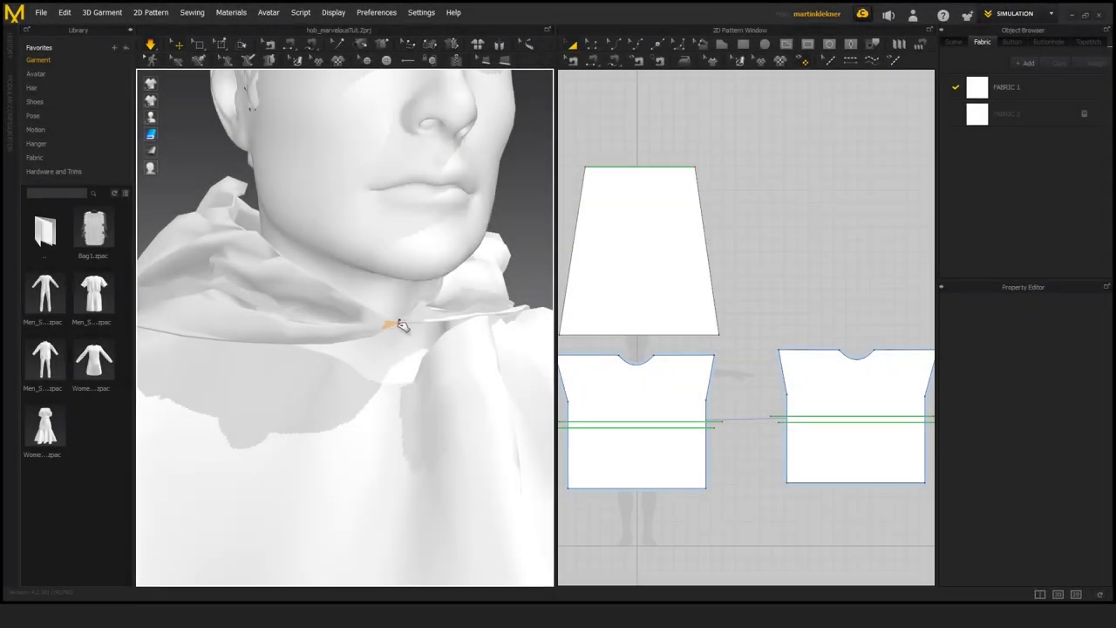
pyautogui.moveTo(401, 327)
pyautogui.mouseDown(button='right')
pyautogui.moveTo(411, 361)
pyautogui.moveTo(354, 374)
pyautogui.moveTo(396, 327)
pyautogui.mouseUp(button='right')
# Attach all cape pins to the avatar and check the draped outfit from the front.
pyautogui.rightClick(398, 330)
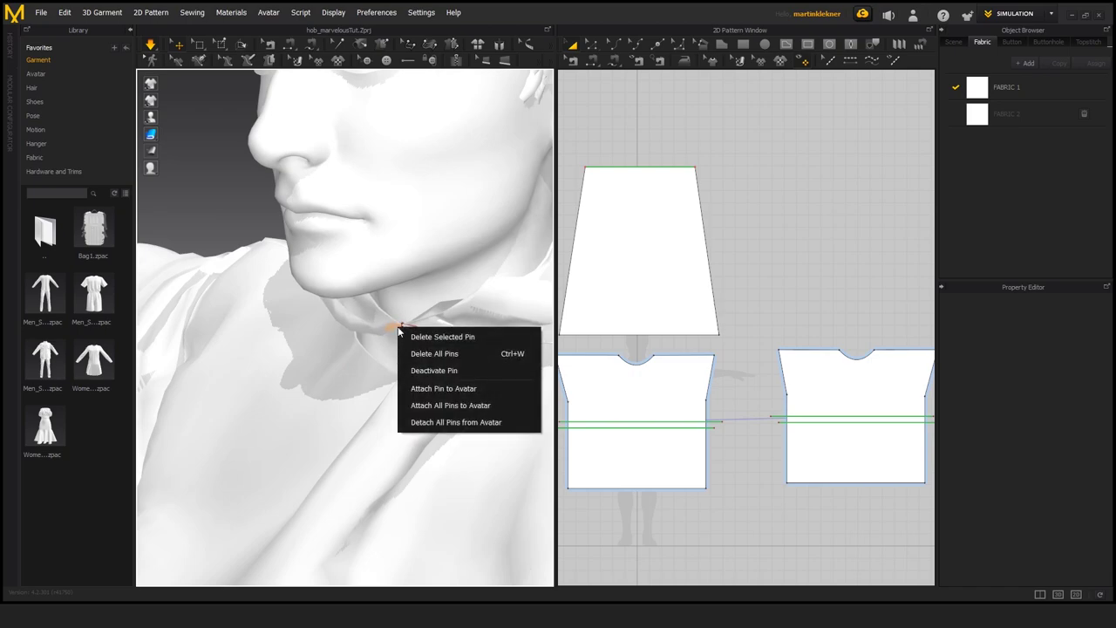
pyautogui.click(444, 406)
pyautogui.scroll(-4, 247, 193)
pyautogui.moveTo(250, 271); pyautogui.dragTo(335, 292, button='right')
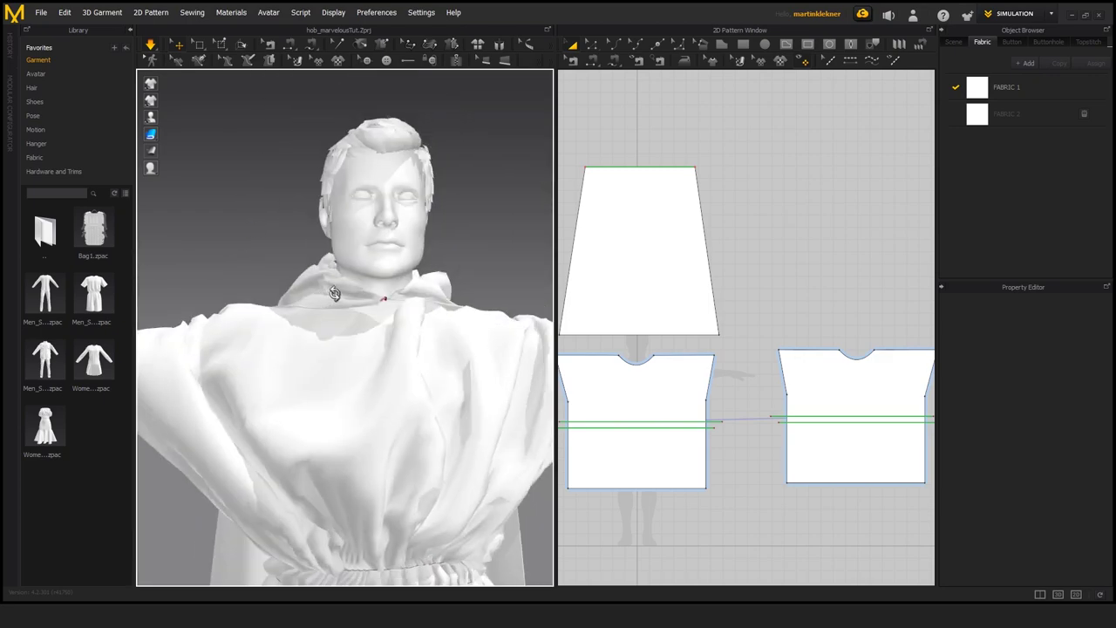
pyautogui.scroll(-2, 341, 323)
pyautogui.scroll(1, 347, 348)
pyautogui.scroll(-3, 347, 348)
pyautogui.moveTo(347, 348); pyautogui.dragTo(500, 397, button='right')
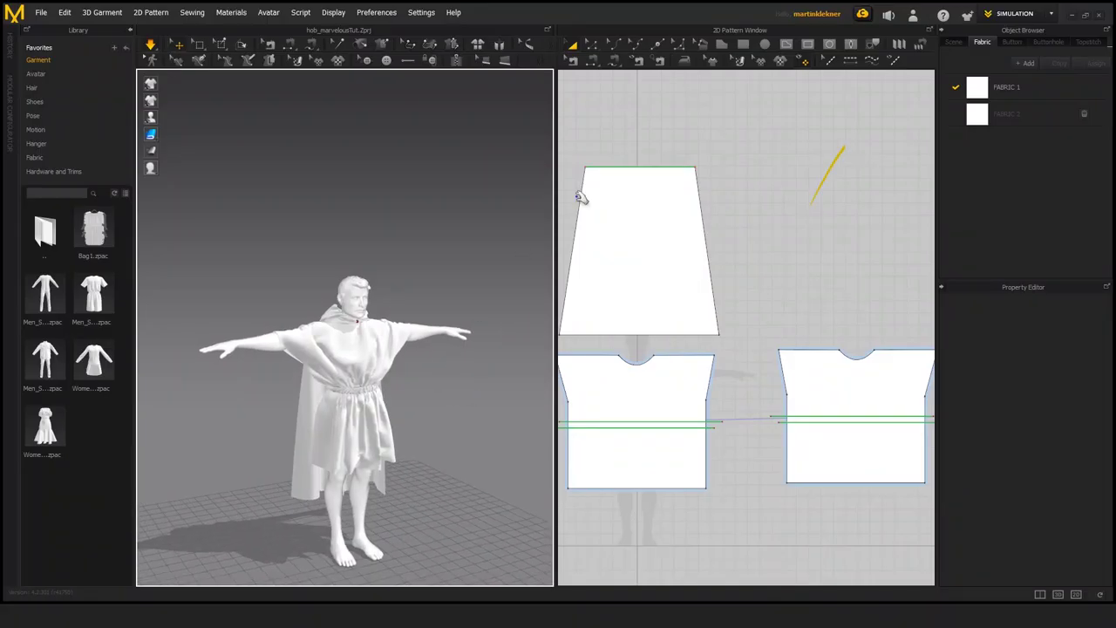
# Switch to the Animation mode and record the garment simulation over the avatar's running animation.
pyautogui.click(1014, 14)
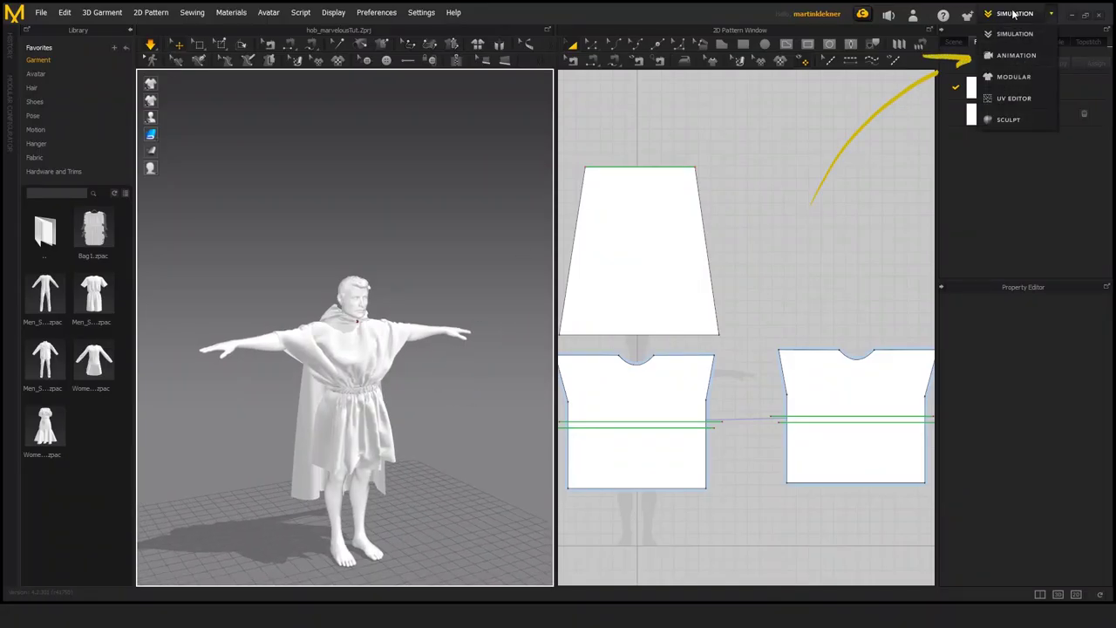
pyautogui.click(1016, 55)
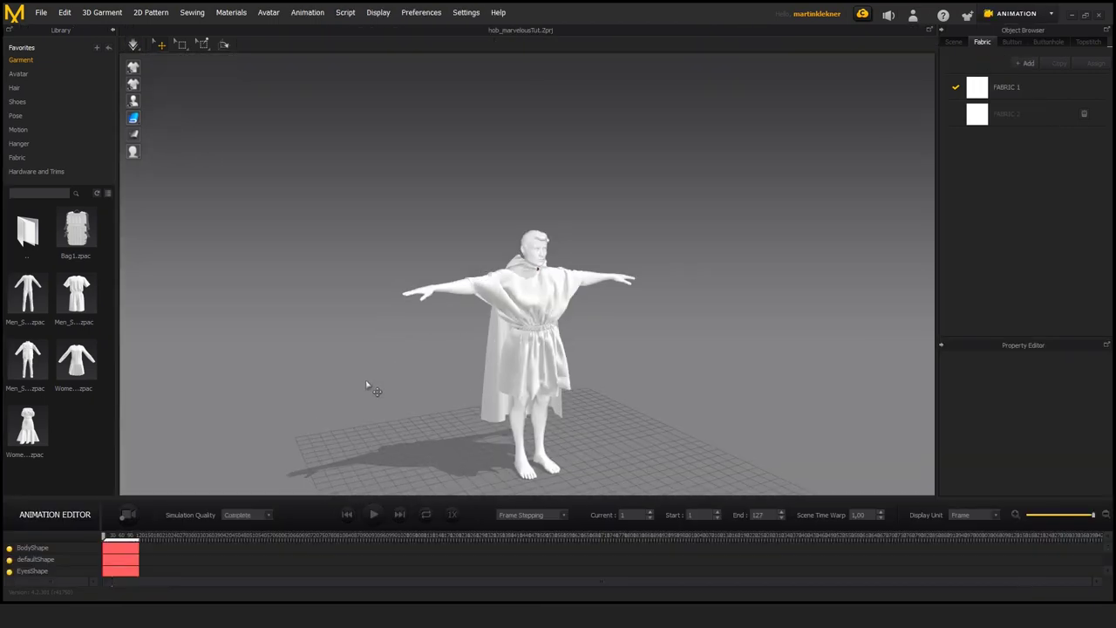
pyautogui.moveTo(366, 386); pyautogui.dragTo(281, 247, button='right')
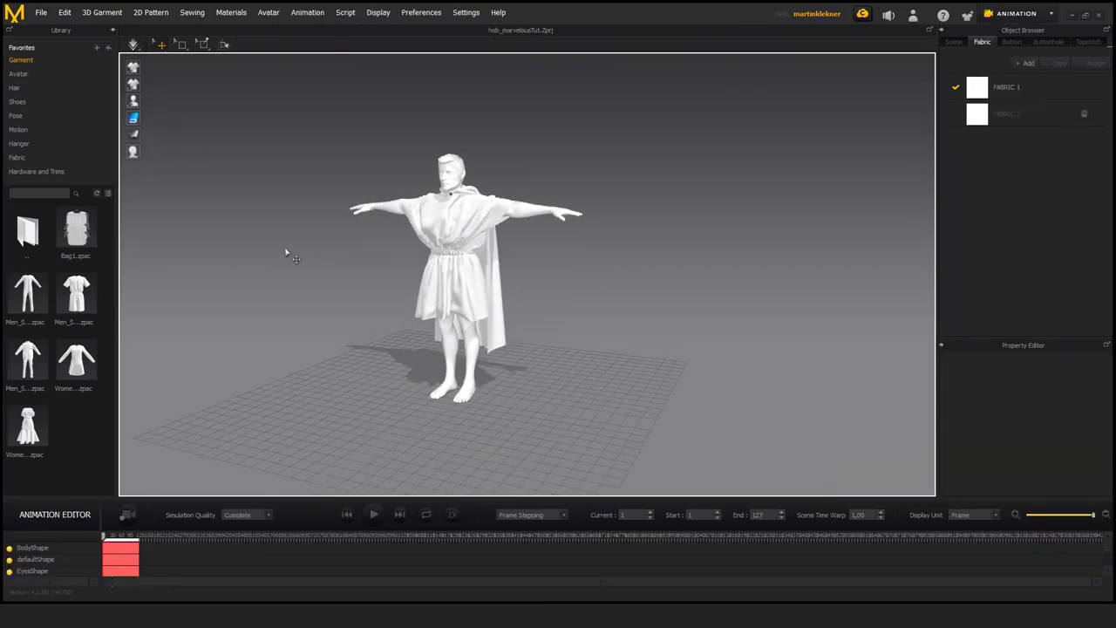
pyautogui.click(127, 516)
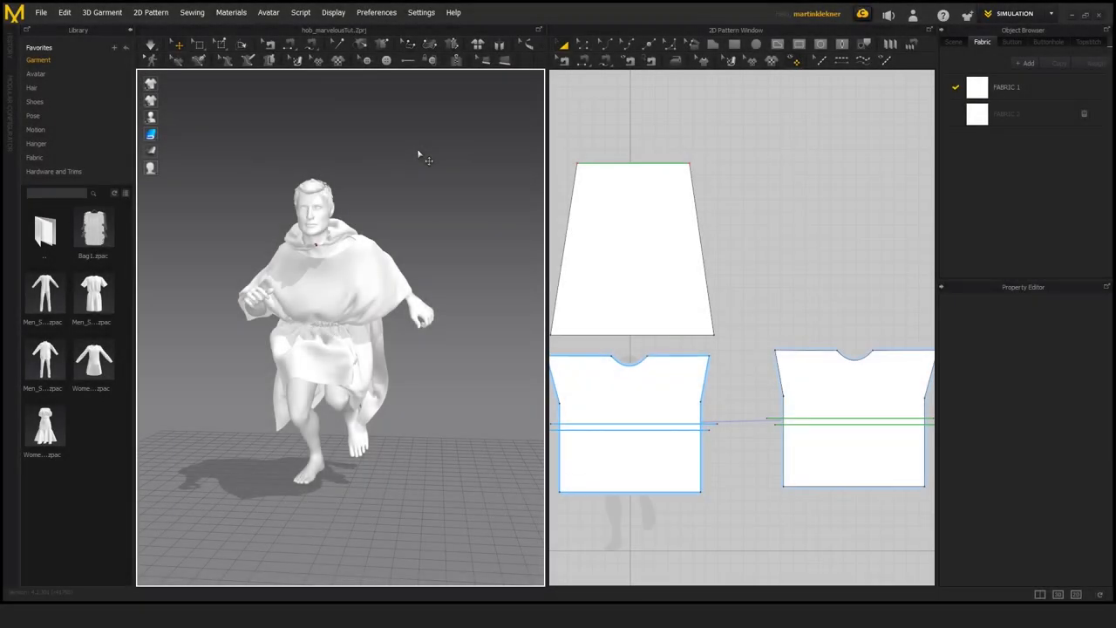
# Export all garment patterns as Alembic (OGAWA), overwriting mdanimation_01animated.abc in the export folder.
pyautogui.hotkey('ctrl', 'a')
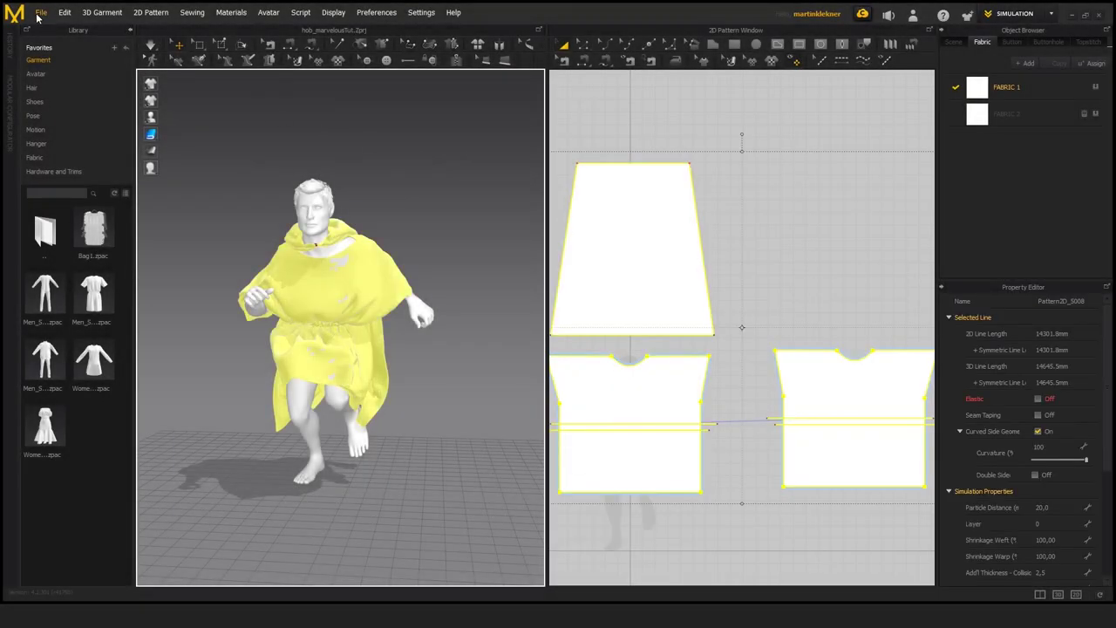
pyautogui.click(40, 13)
pyautogui.moveTo(68, 165)
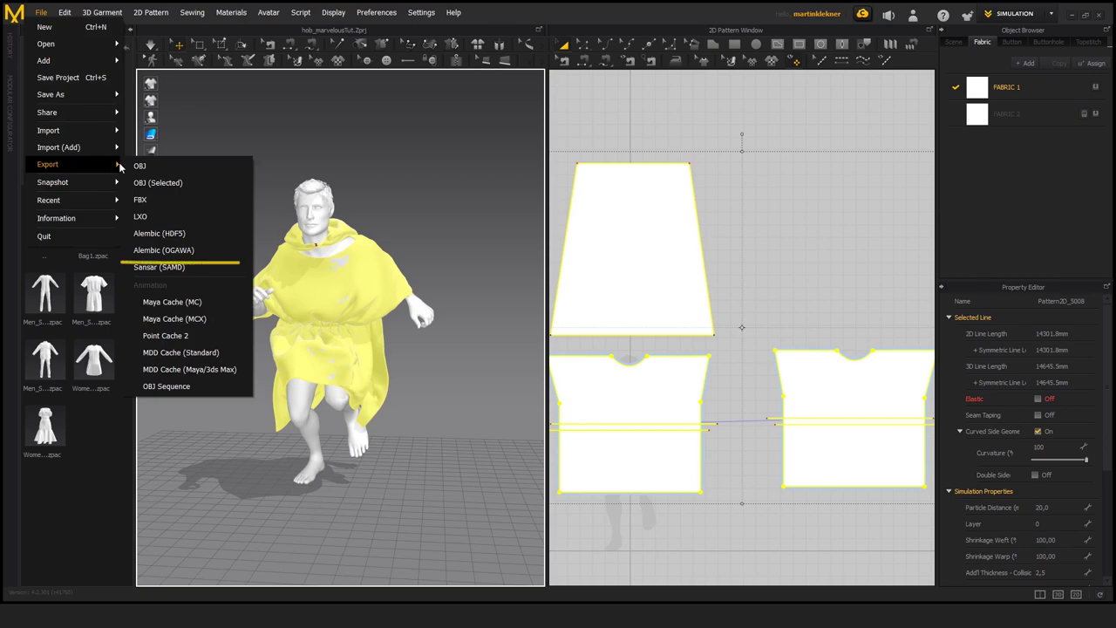
pyautogui.click(174, 251)
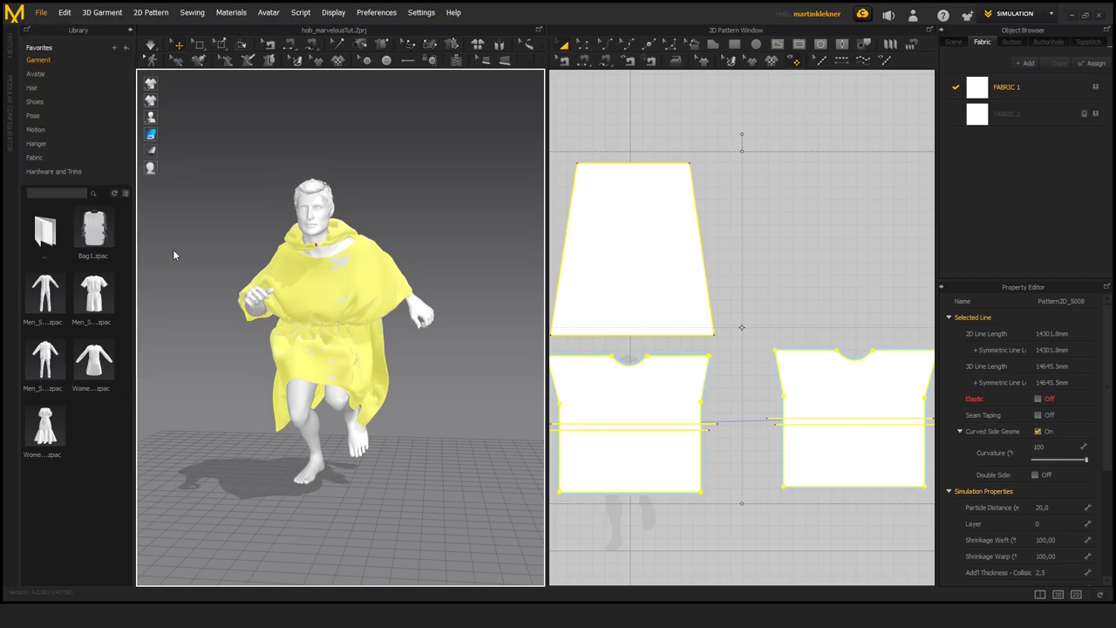
pyautogui.doubleClick(166, 92)
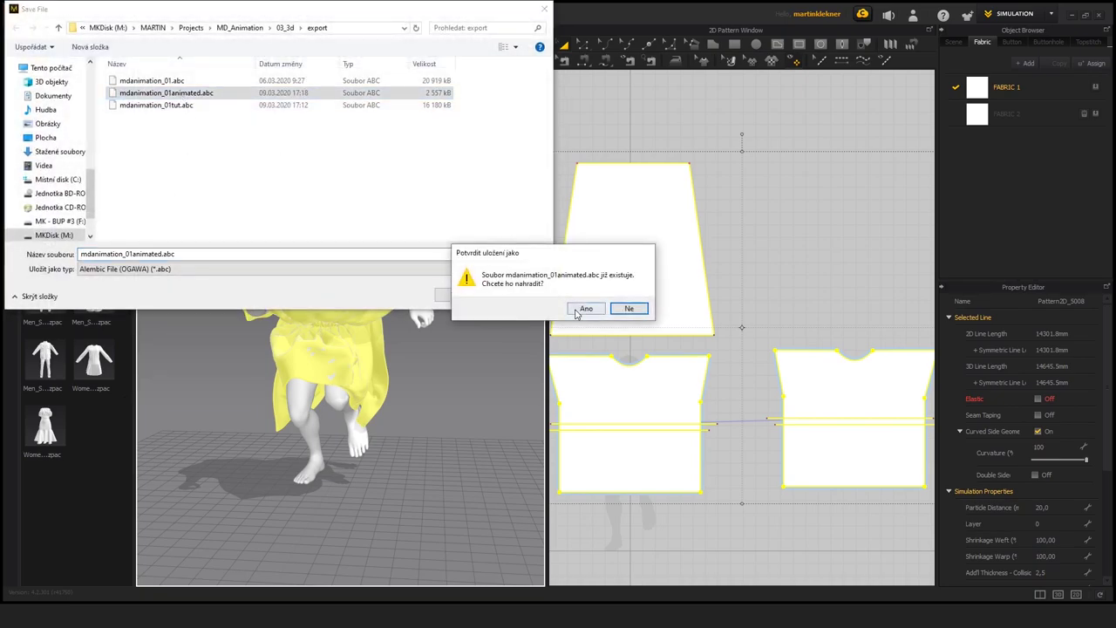
pyautogui.click(582, 309)
pyautogui.click(562, 476)
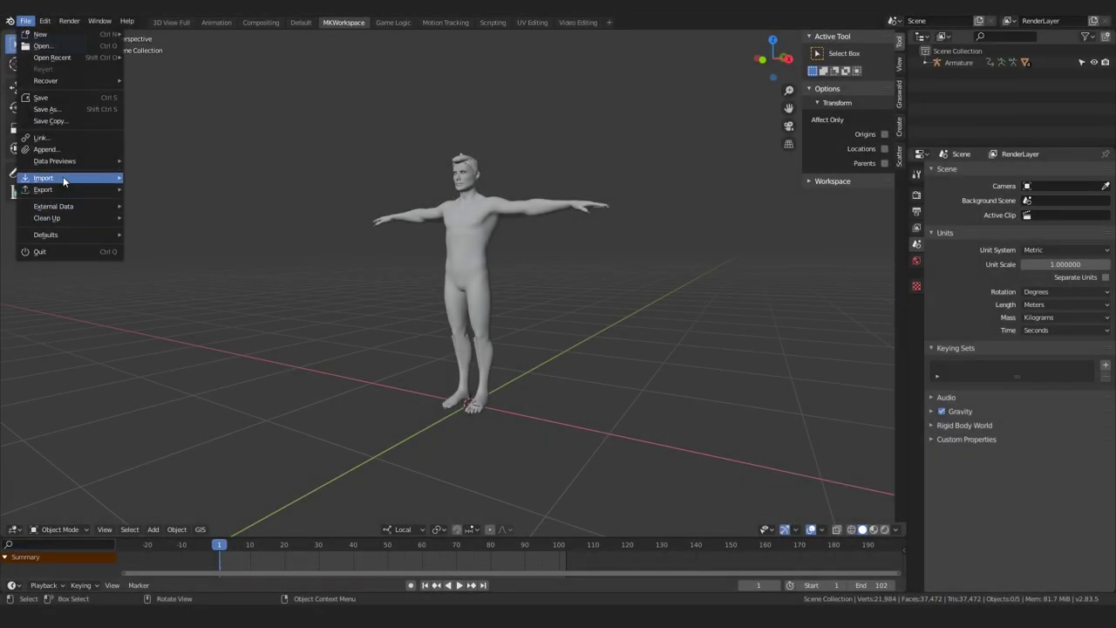
# Switch to Blender and import the Alembic file mdanimation_01animated.abc into the character scene.
pyautogui.click(140, 181)
pyautogui.click(404, 107)
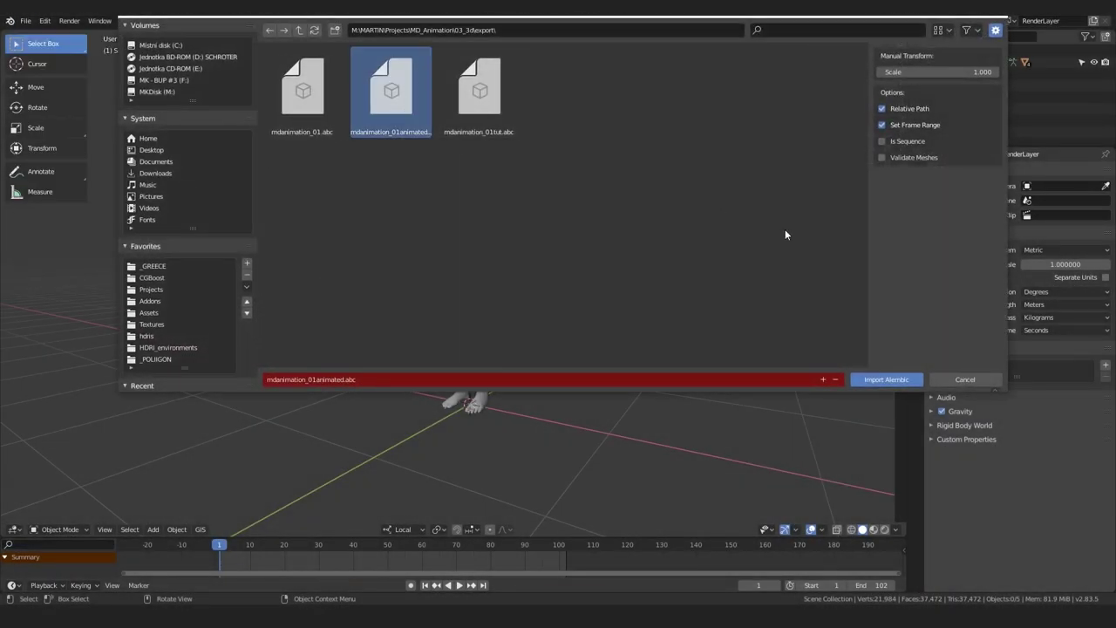
pyautogui.click(881, 378)
# Set the imported cloth's X, Y and Z scale to 0.001 and play the animation.
pyautogui.moveTo(1050, 296); pyautogui.dragTo(1050, 319)
pyautogui.write('.001')
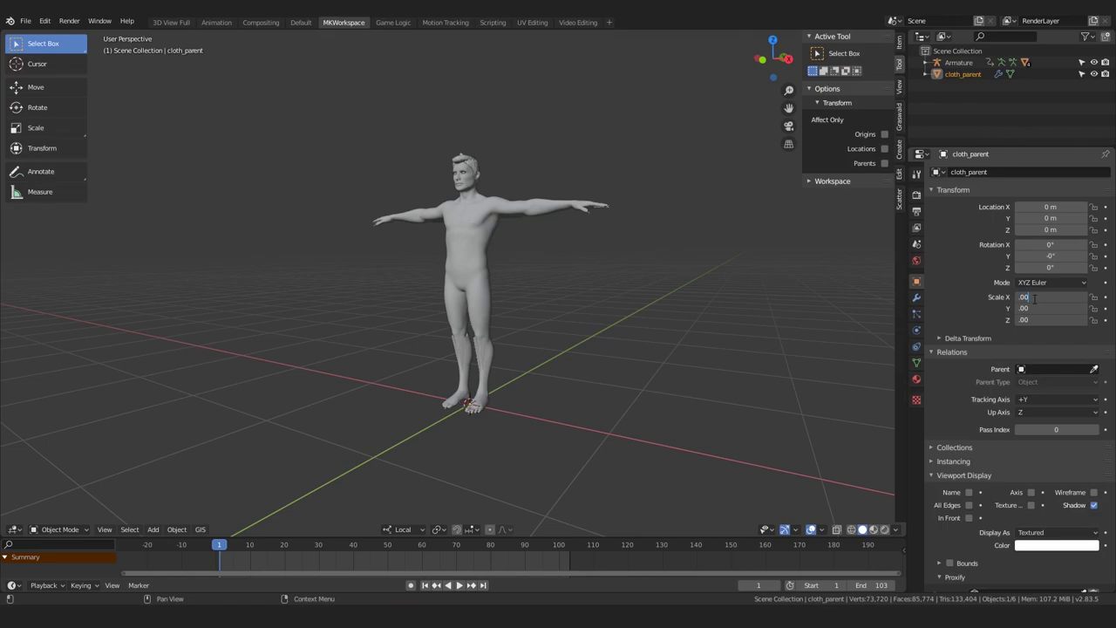
pyautogui.press('Return')
pyautogui.click(733, 252)
pyautogui.press('space')
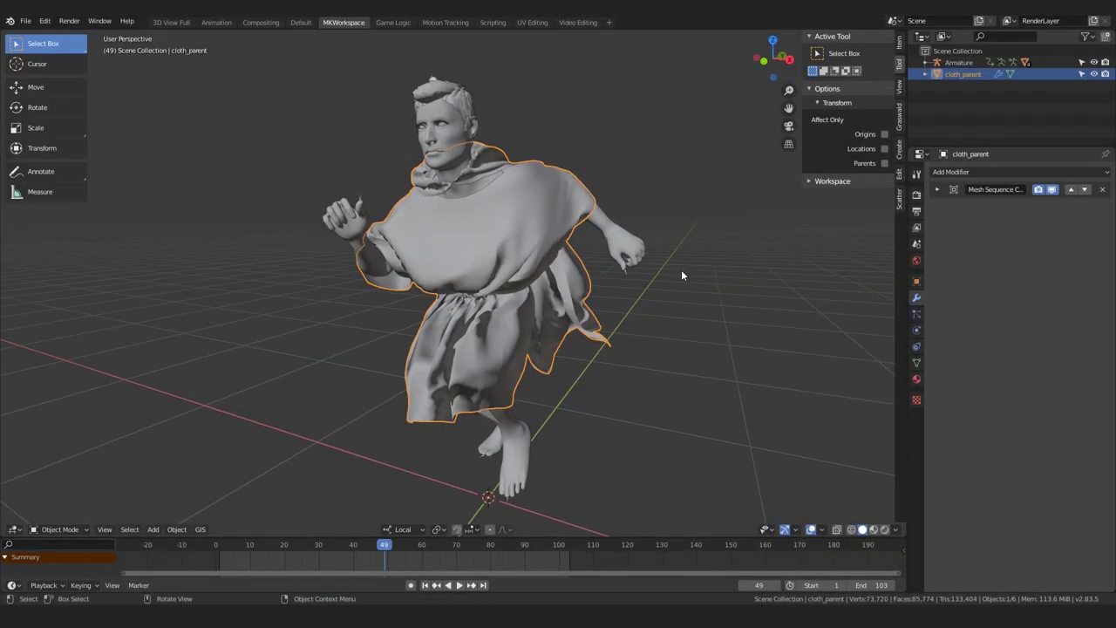
# Set the normals of the whole cloth mesh from its faces and add a level 1 Subdivision modifier.
pyautogui.press('Tab')
pyautogui.press('a')
pyautogui.click(210, 529)
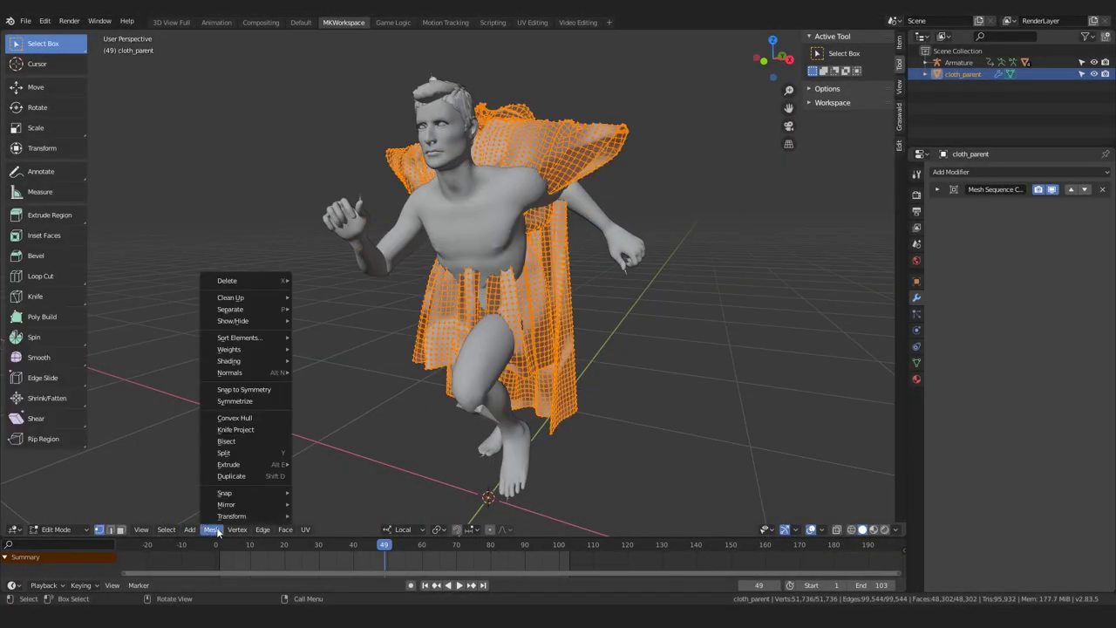
pyautogui.moveTo(242, 372)
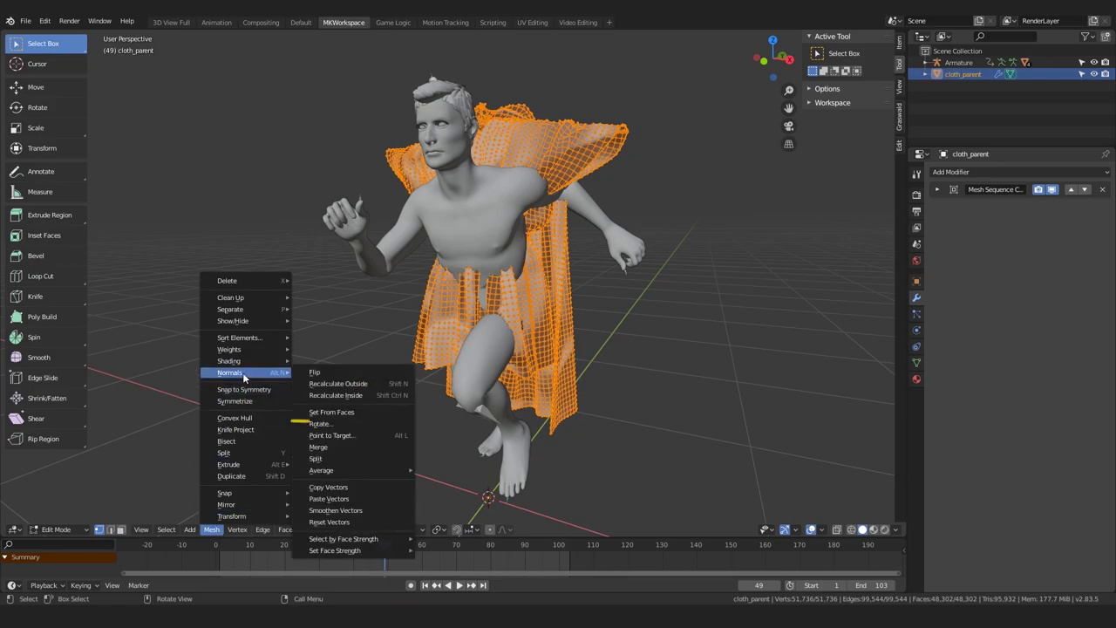
pyautogui.click(364, 413)
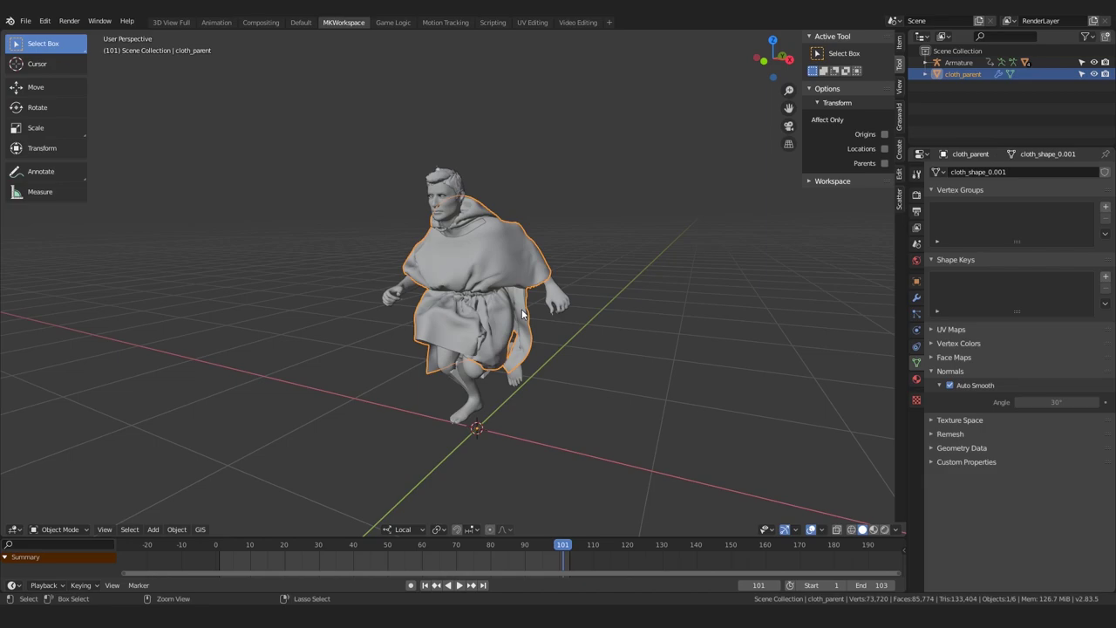
pyautogui.hotkey('ctrl', '1')
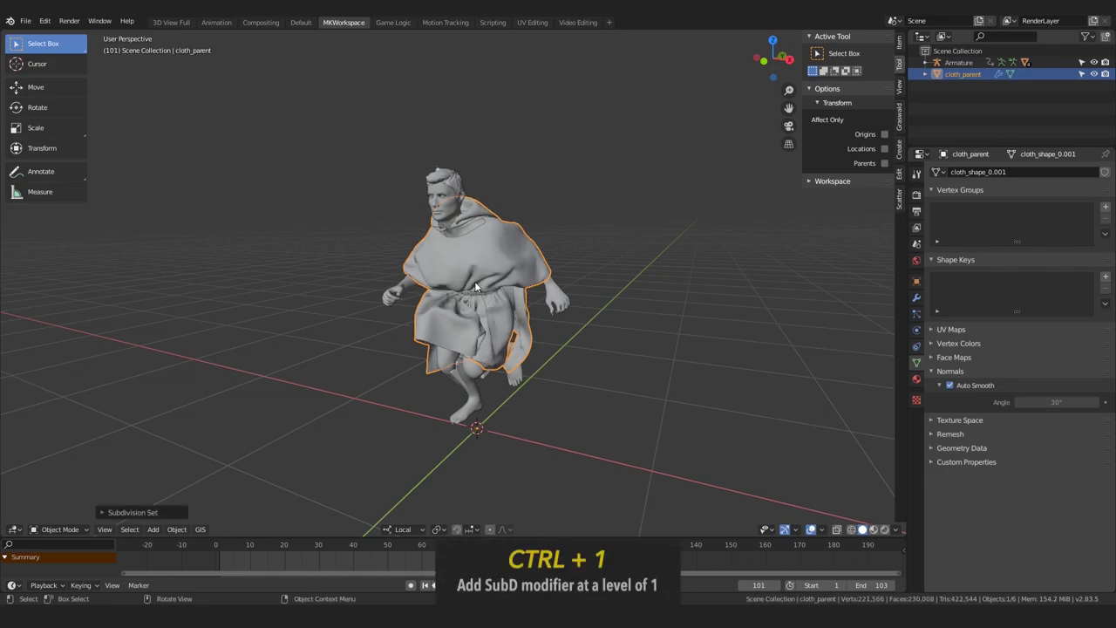
pyautogui.scroll(3, 477, 286)
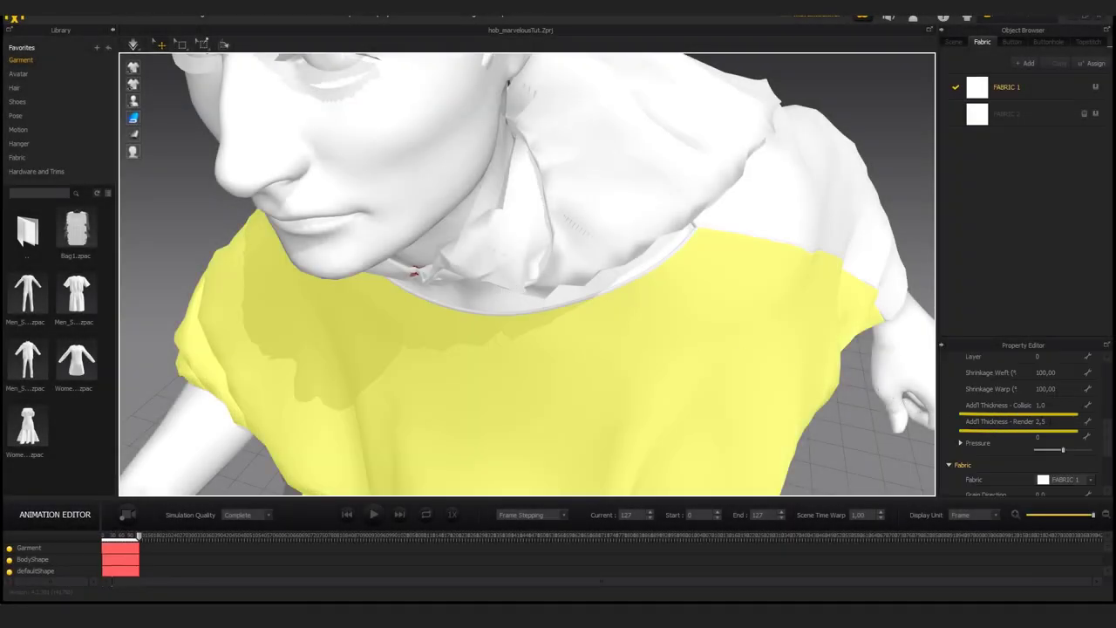
# Switch to Marvelous Designer and set the selected front tunic pattern's additional render thickness to 1.0, leaving its additional collision thickness at 1.0.
pyautogui.click(1052, 421)
pyautogui.write('1')
pyautogui.press('Return')
pyautogui.click(1051, 421)
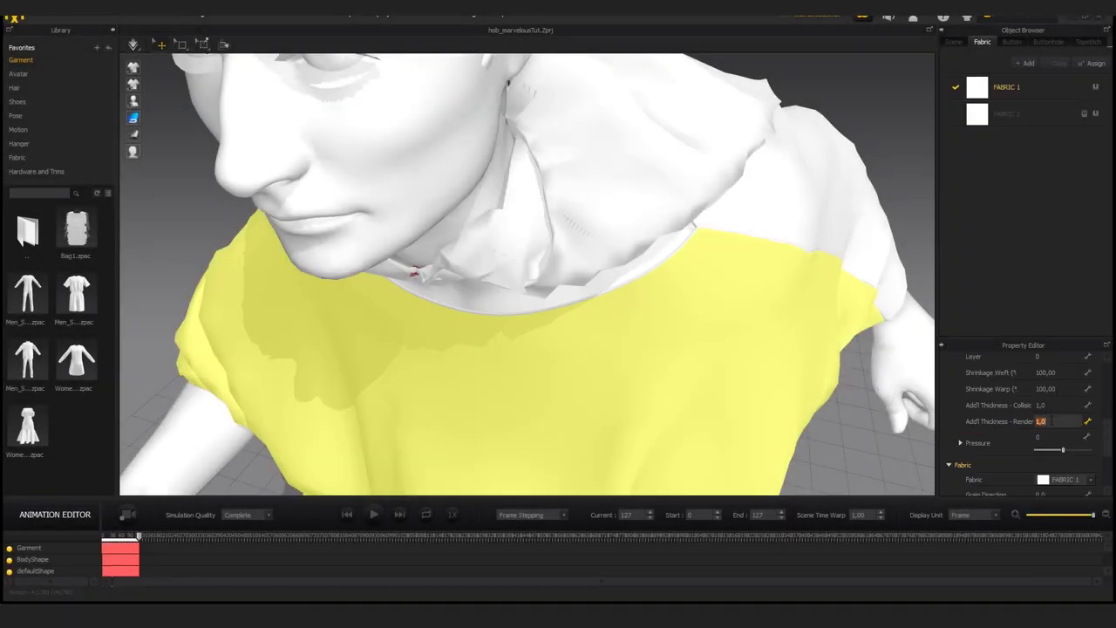
pyautogui.write('2,5')
pyautogui.press('Return')
pyautogui.click(1051, 421)
pyautogui.write('1')
pyautogui.press('Return')
pyautogui.click(1049, 405)
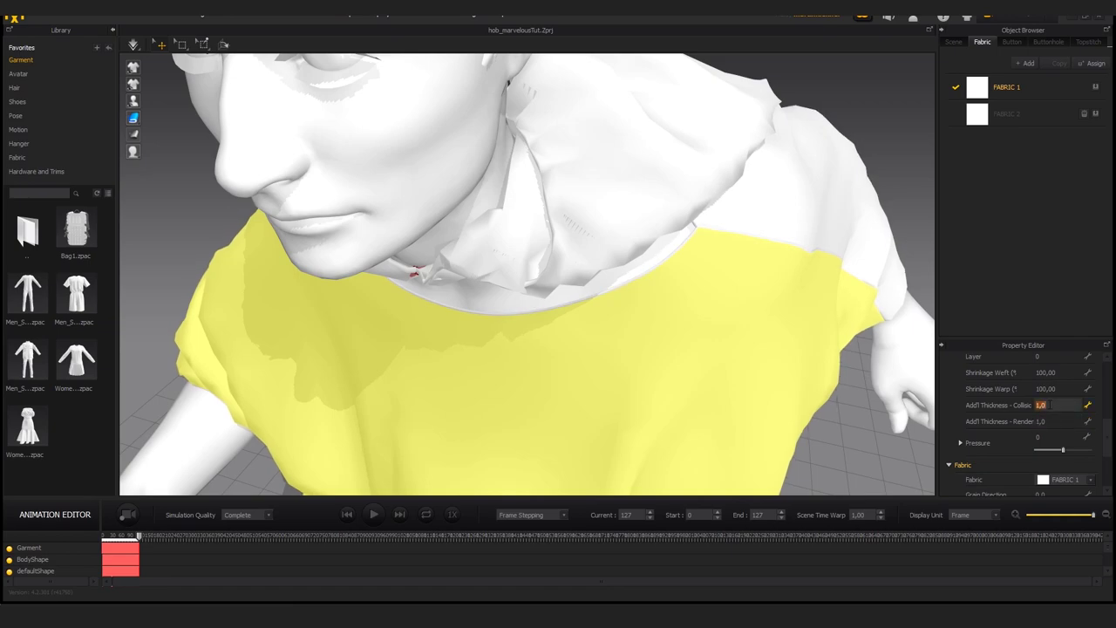
pyautogui.press('Return')
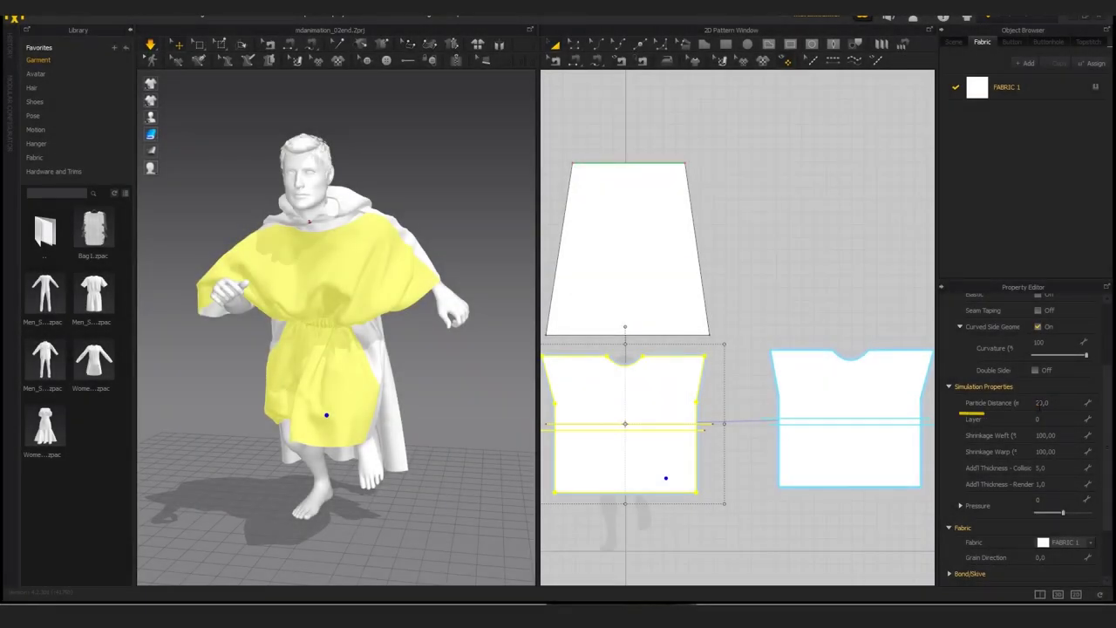
# Set the front tunic pattern's particle distance to 10 and change the surface display style of the 3D garment.
pyautogui.click(1039, 405)
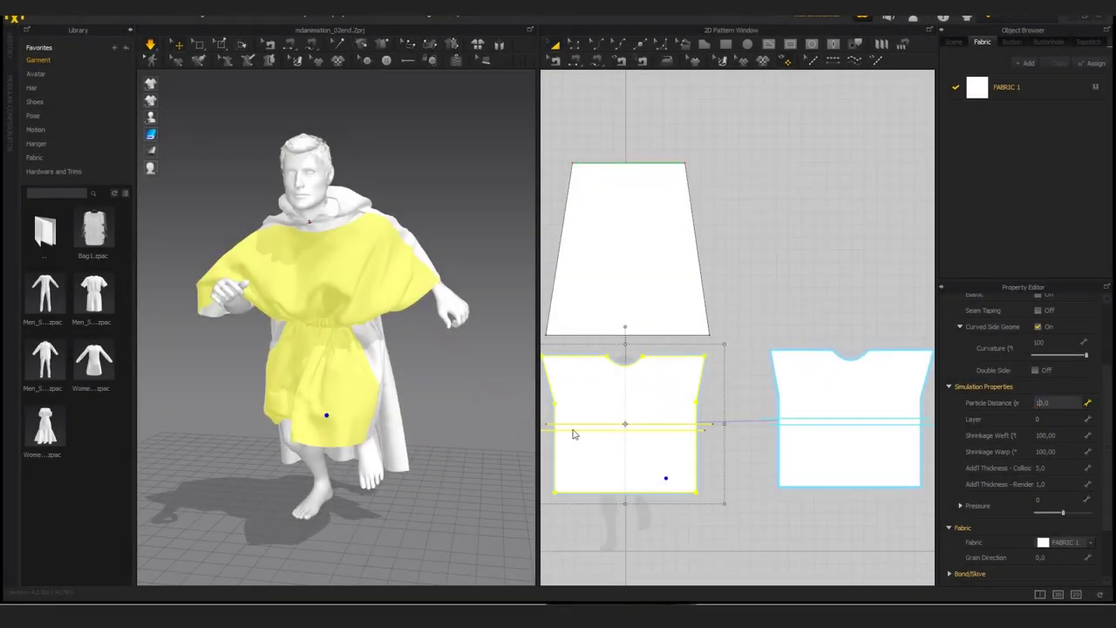
pyautogui.click(450, 435)
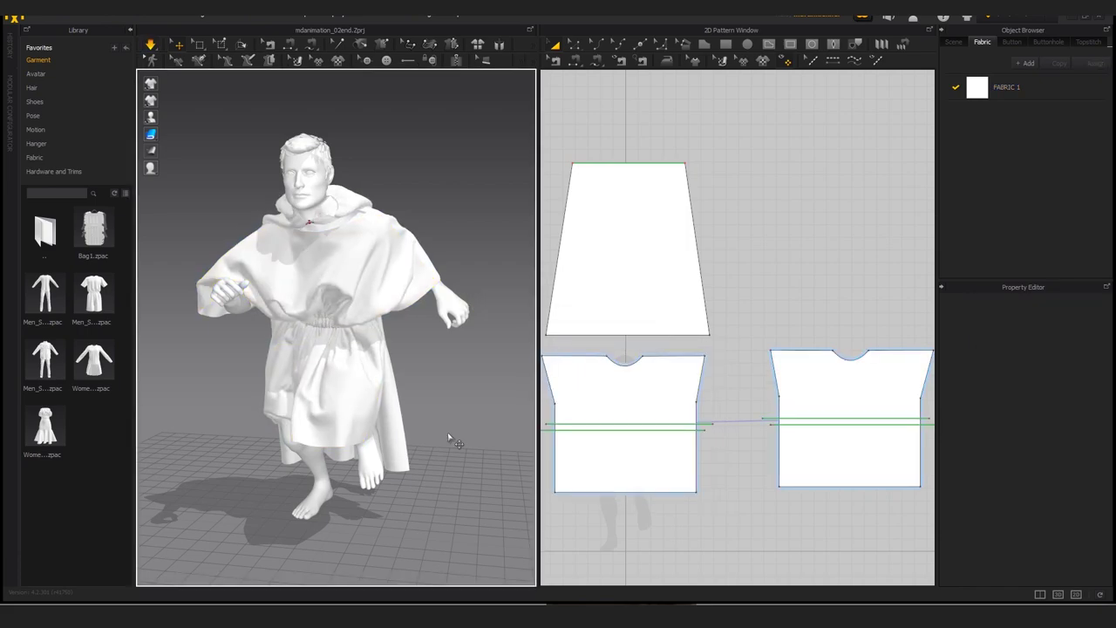
pyautogui.click(150, 136)
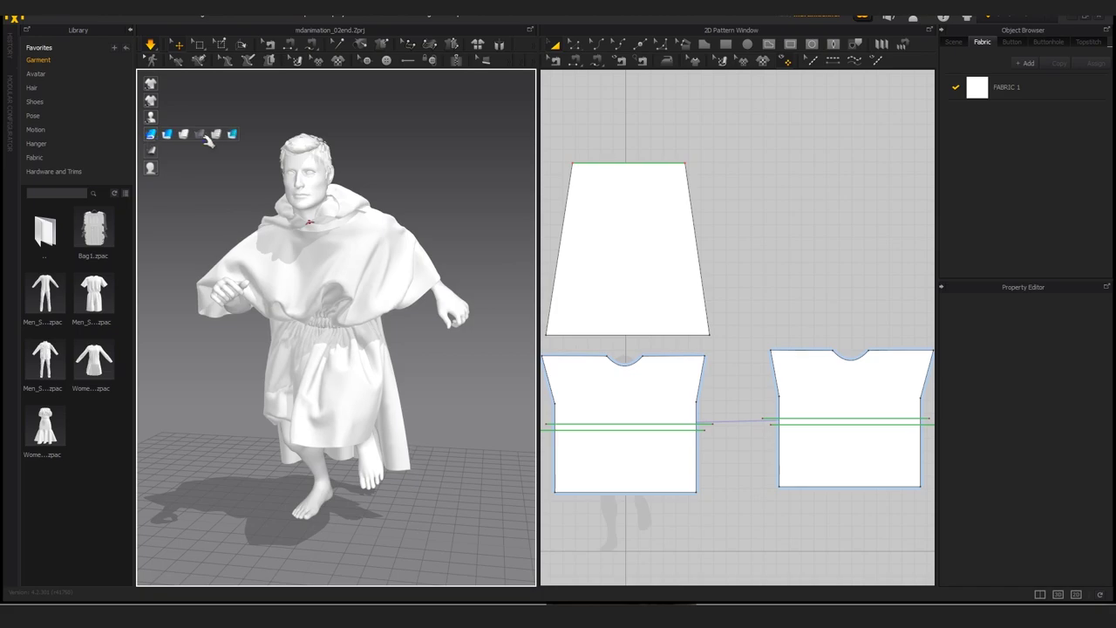
pyautogui.click(212, 138)
pyautogui.scroll(8, 285, 458)
pyautogui.scroll(-4, 285, 458)
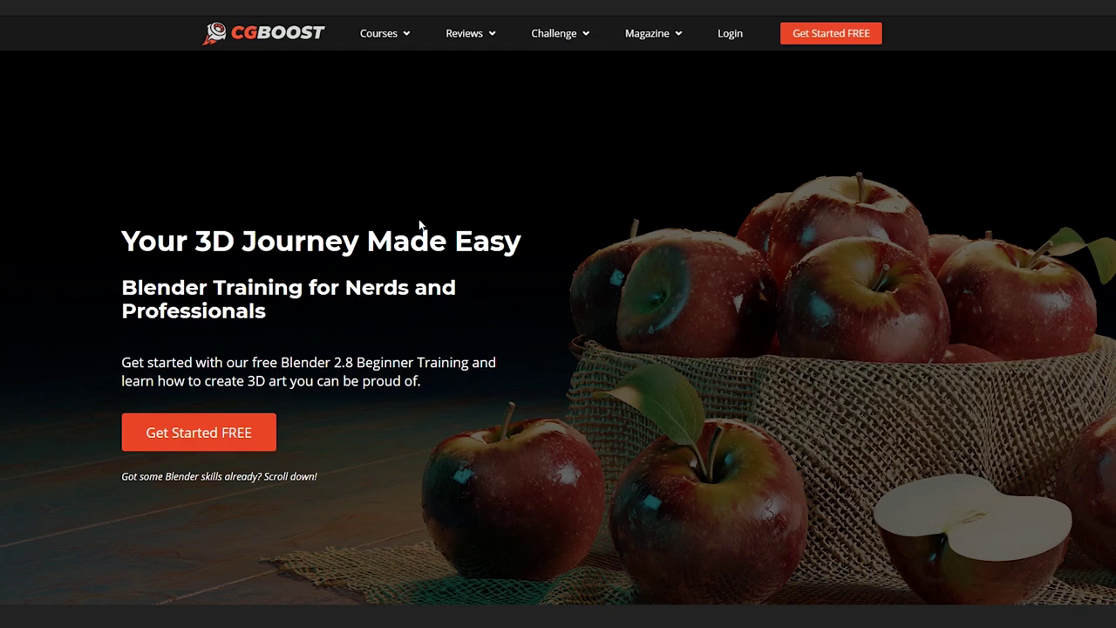
# Switch to the CG Boost website and look through its home page down to the course offers.
pyautogui.scroll(-10, 419, 224)
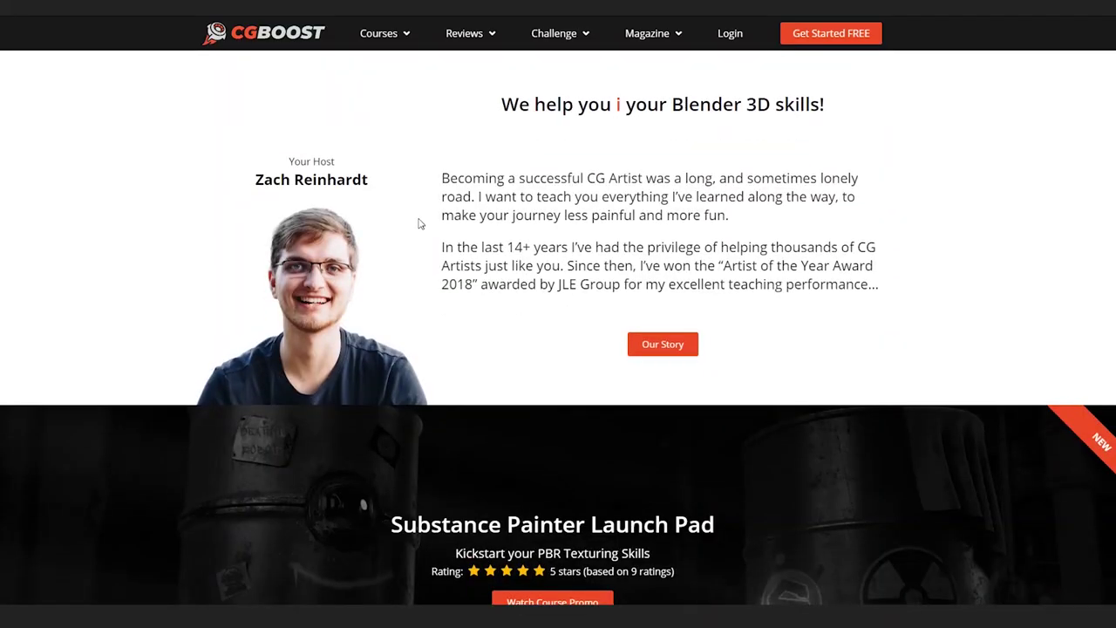
pyautogui.scroll(-5, 419, 224)
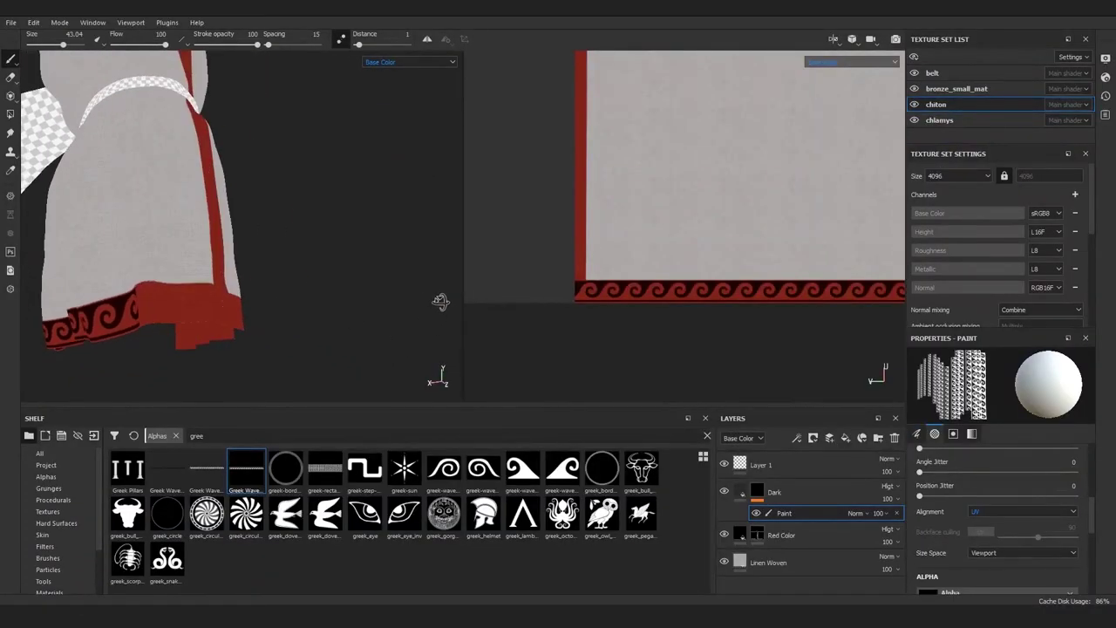
# Switch to Substance Painter and paint a straight stroke with the Greek wave alpha on the chiton's Dark layer mask.
pyautogui.keyDown('shift'); pyautogui.click(741, 262); pyautogui.keyUp('shift')
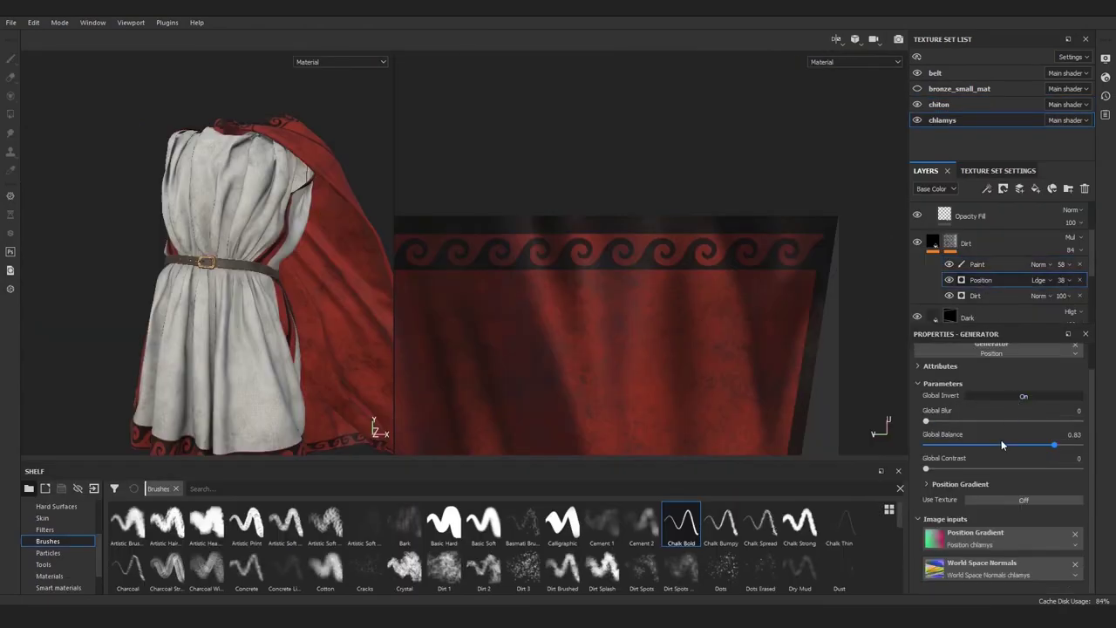
# Adjust the Global Balance and Global Contrast of the Position generator in the chlamys Dirt layer mask.
pyautogui.click(982, 470)
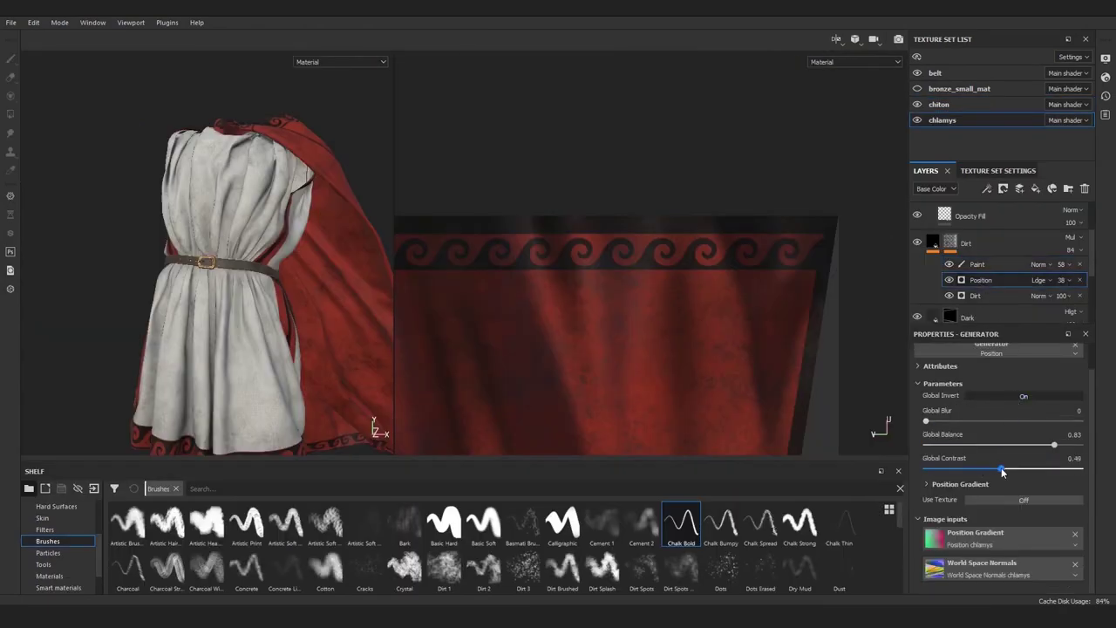
pyautogui.click(1059, 446)
pyautogui.moveTo(1002, 470); pyautogui.dragTo(963, 470)
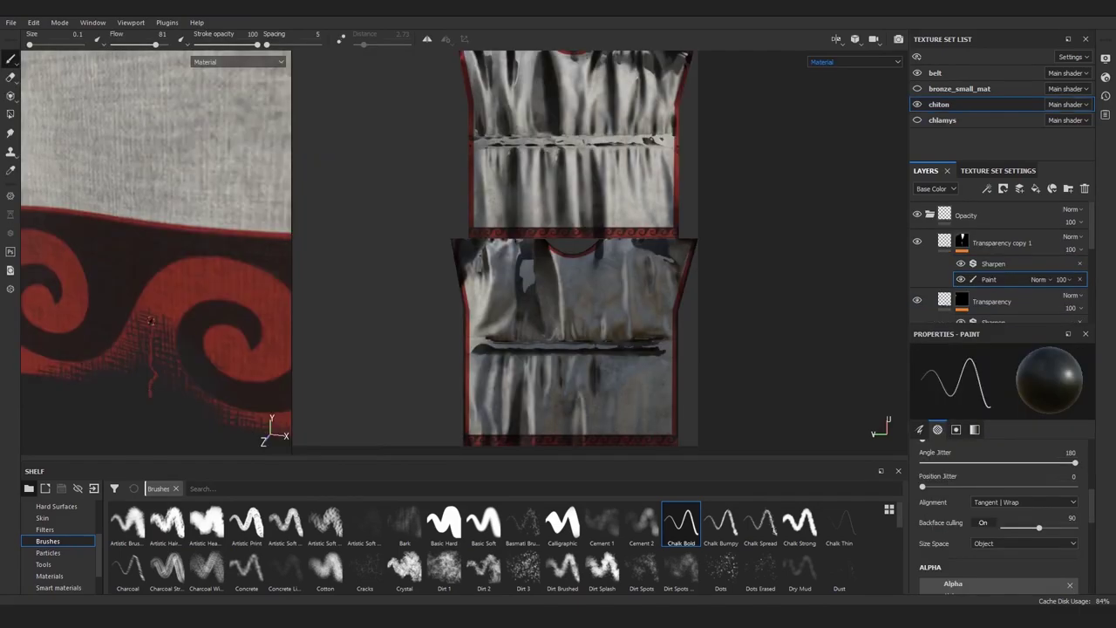
pyautogui.keyDown('alt'); pyautogui.moveTo(175, 346); pyautogui.dragTo(173, 359); pyautogui.keyUp('alt')
# Return to the CG Boost website and open the promo page of the Substance Painter Launch Pad course.
pyautogui.scroll(-5, 116, 339)
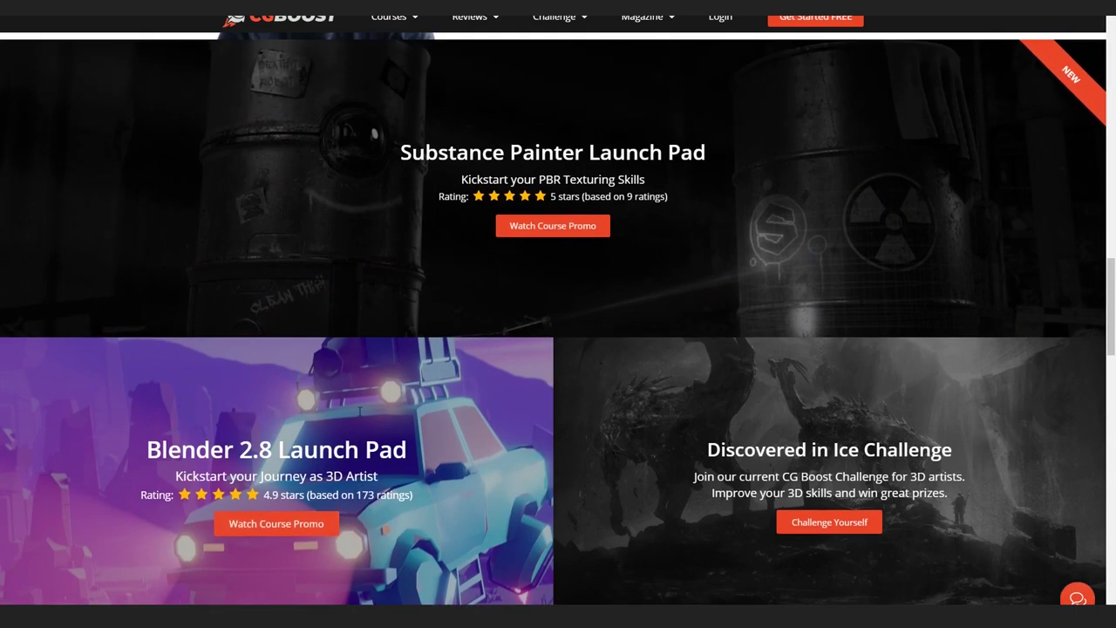
pyautogui.scroll(1, 504, 312)
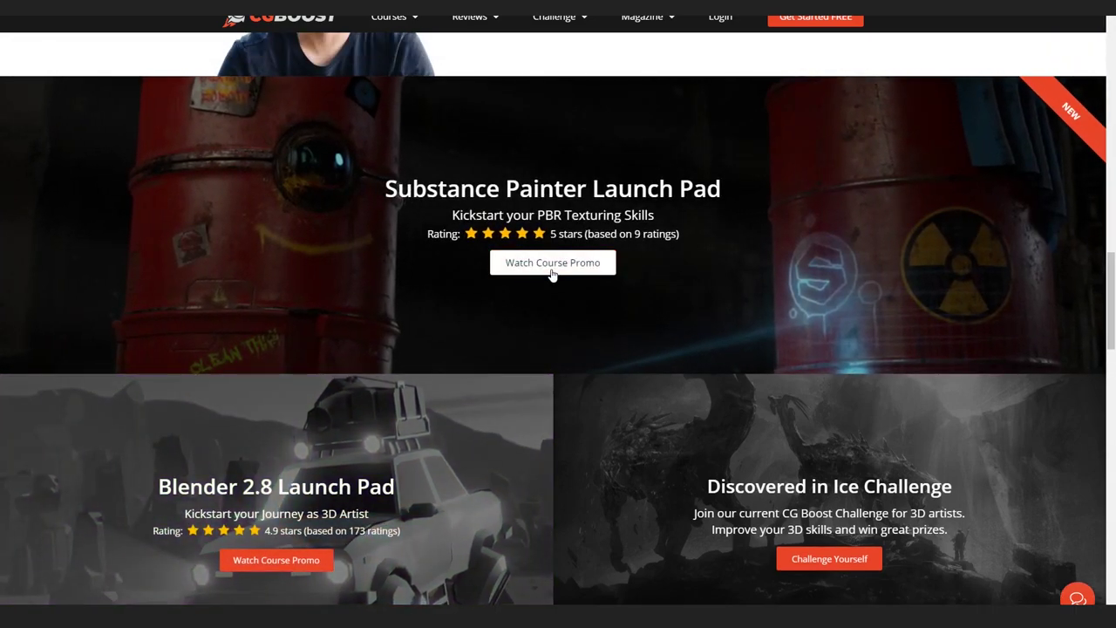
pyautogui.click(550, 271)
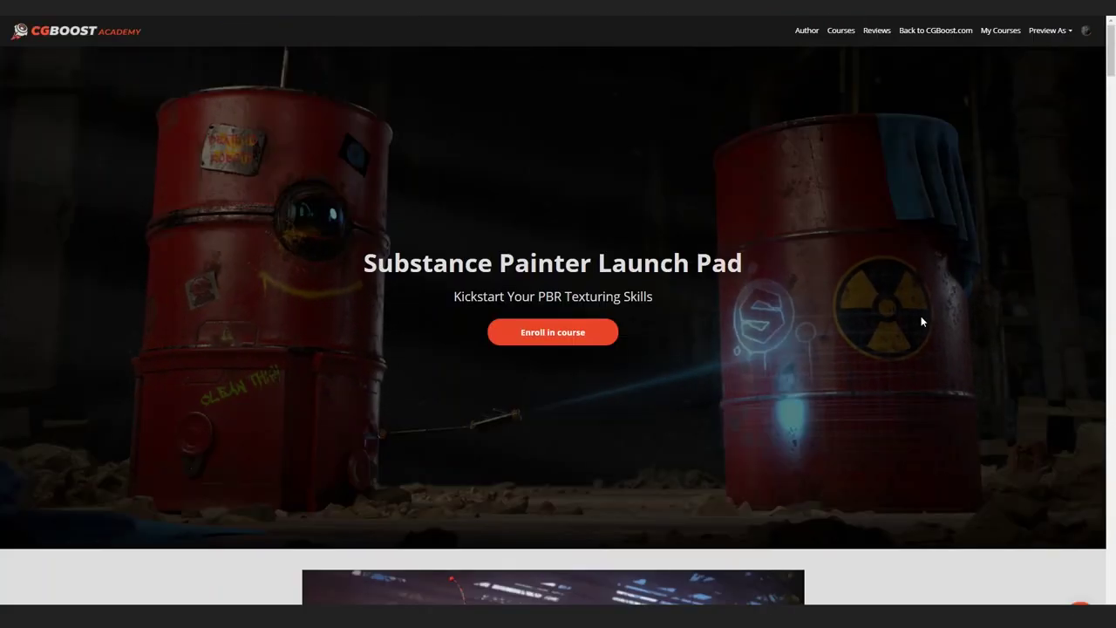
# Look through the Substance Painter Launch Pad page, from the promo video and chapter descriptions to the course curriculum.
pyautogui.scroll(-5, 921, 321)
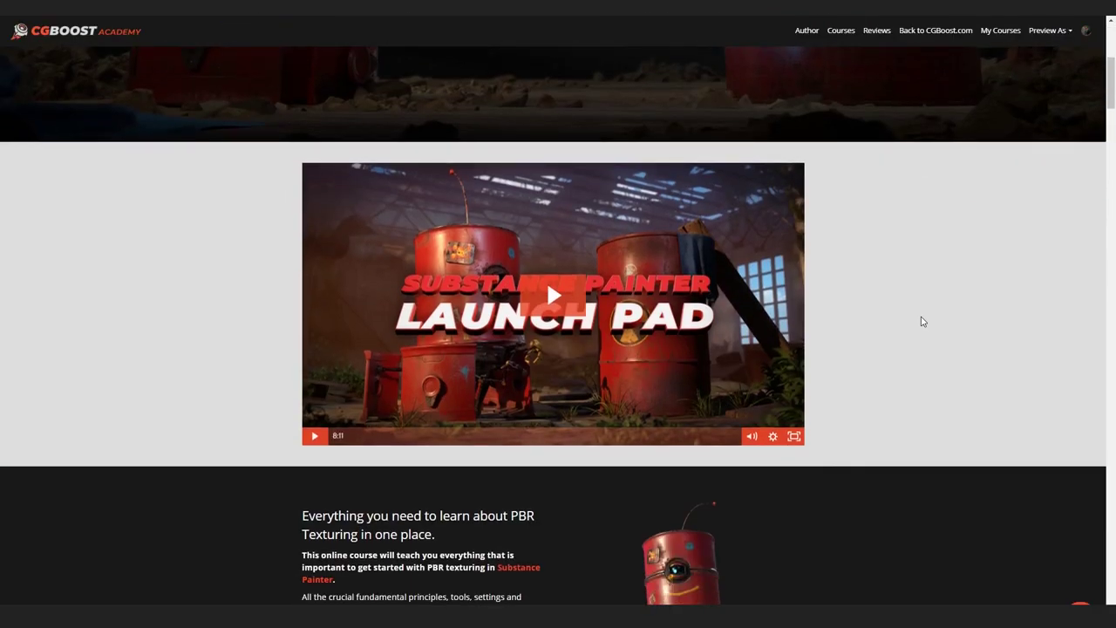
pyautogui.scroll(-12, 922, 322)
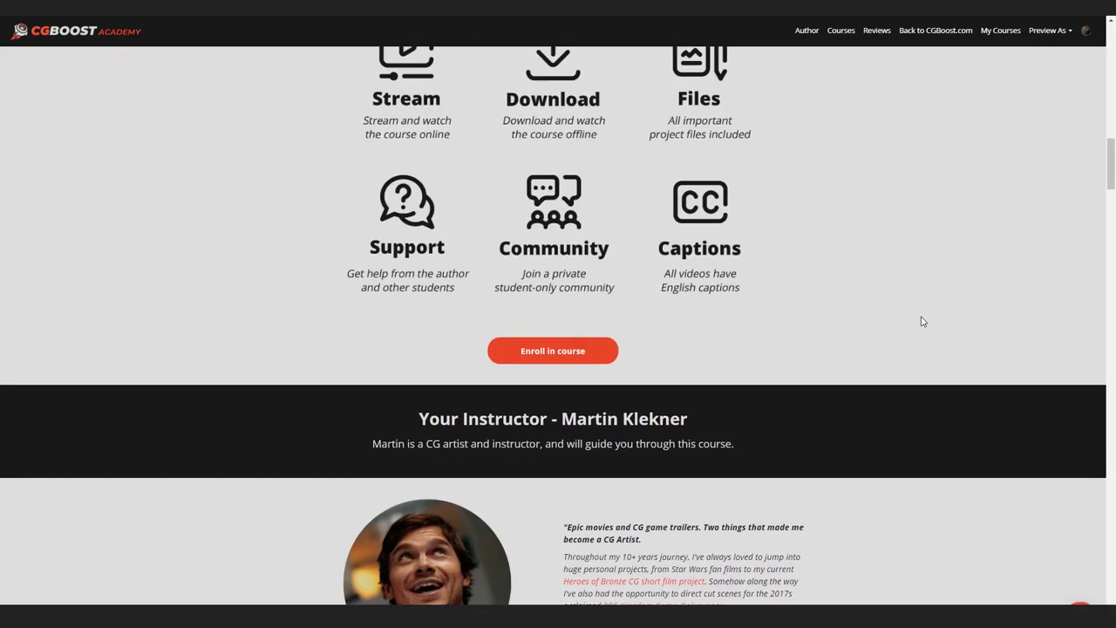
pyautogui.scroll(-10, 922, 321)
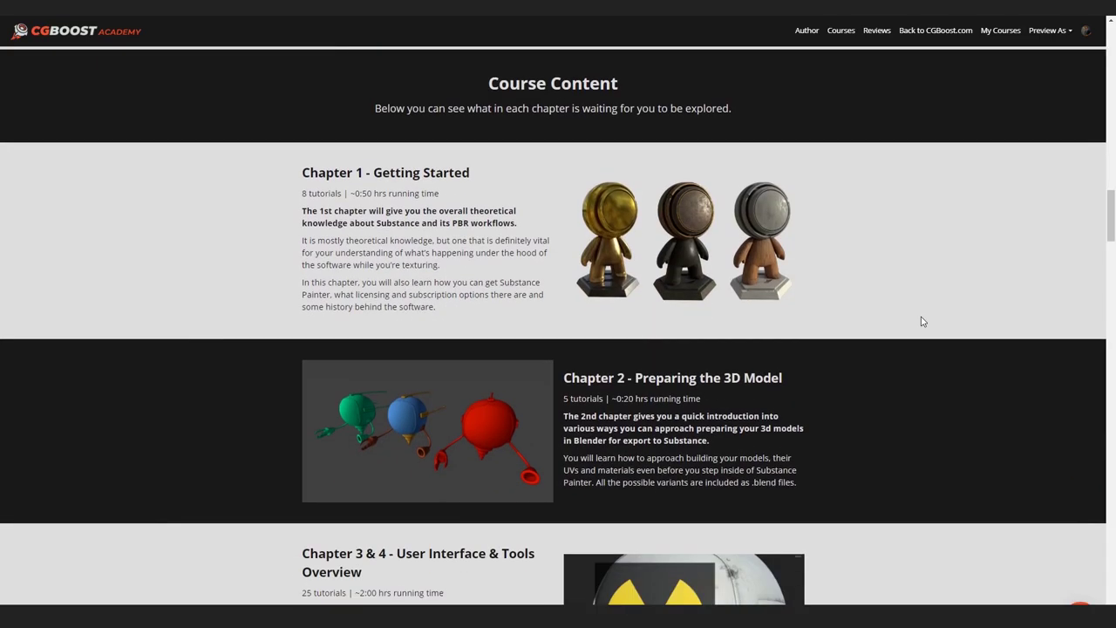
pyautogui.scroll(-5, 923, 322)
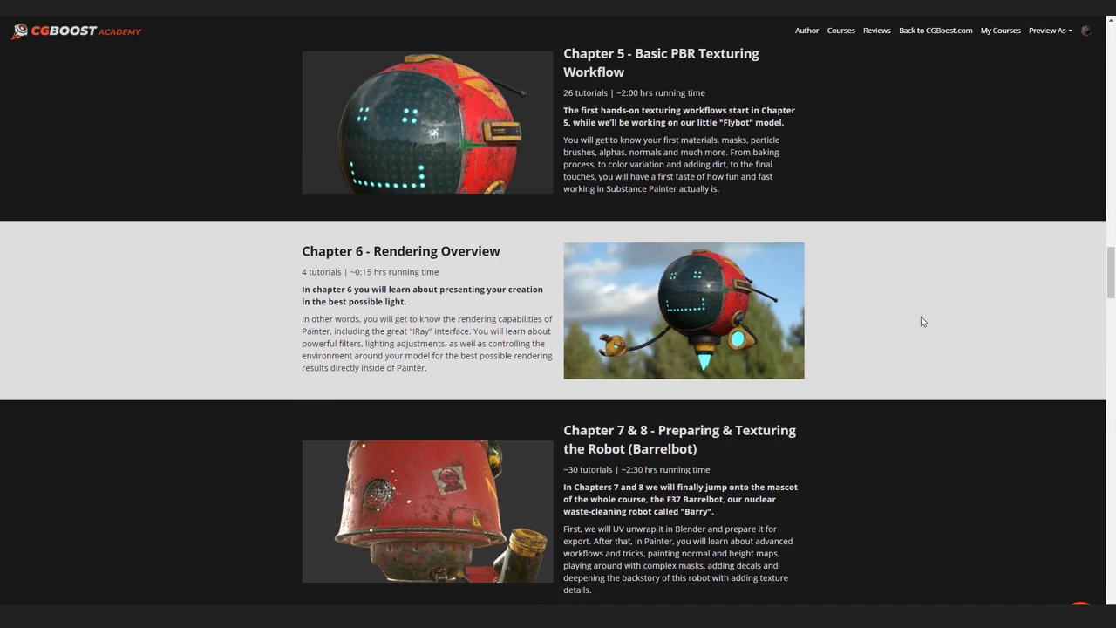
pyautogui.scroll(-6, 922, 321)
pyautogui.scroll(-4, 923, 322)
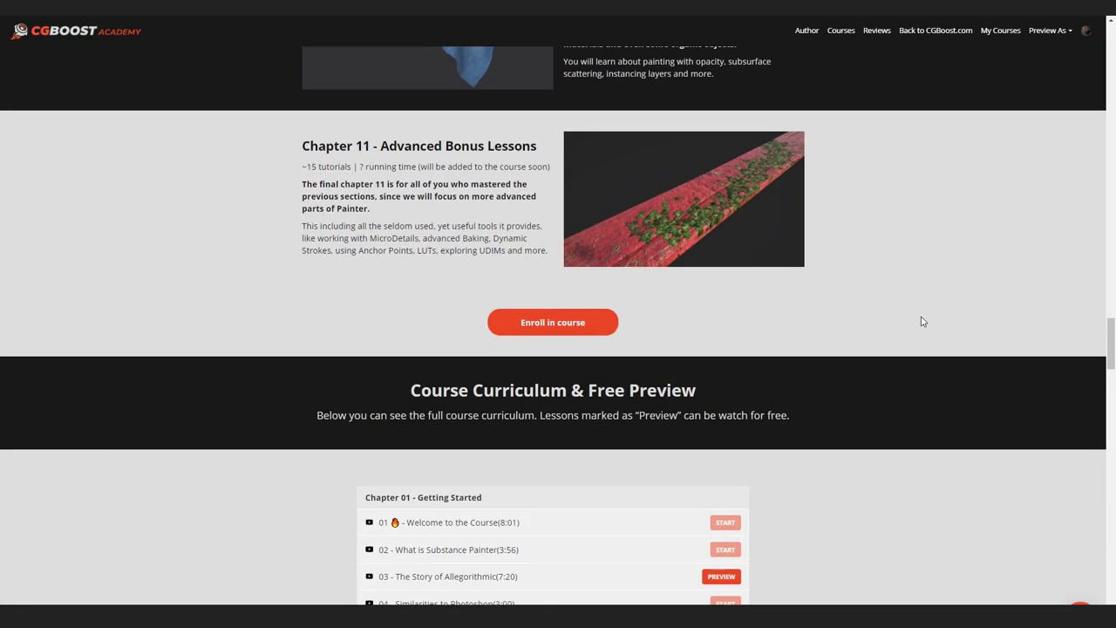
pyautogui.scroll(-4, 922, 322)
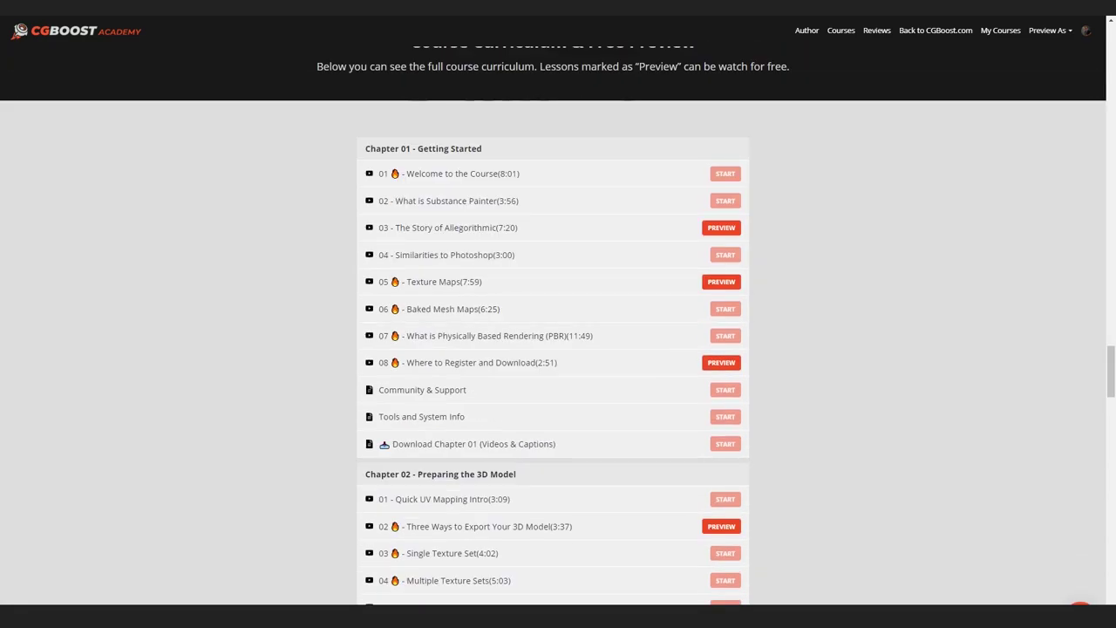